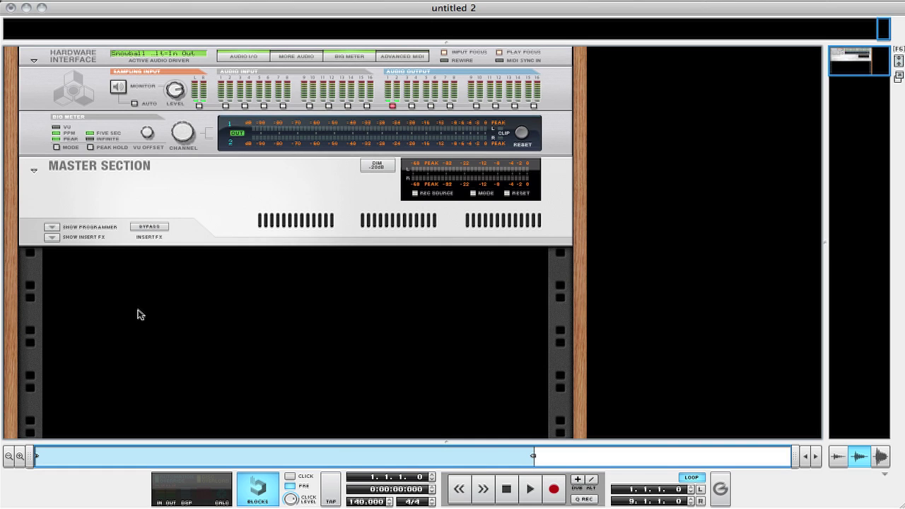
Add a Thor Polysonic Synthesizer to the empty rack.
right_click(138, 273)
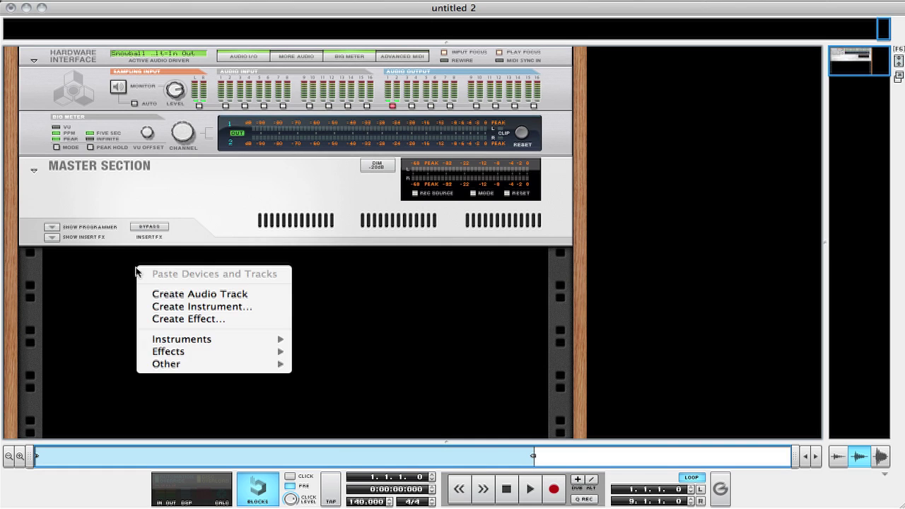
mouse_move(179, 342)
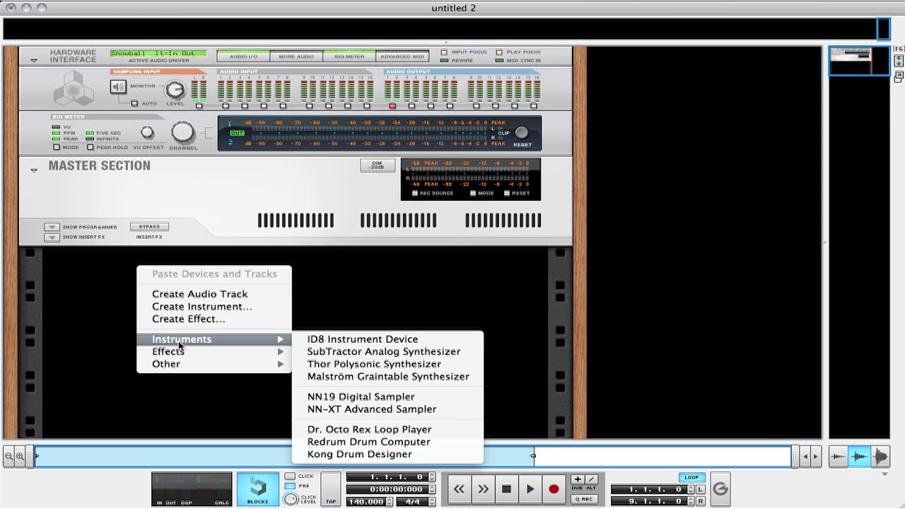
left_click(349, 364)
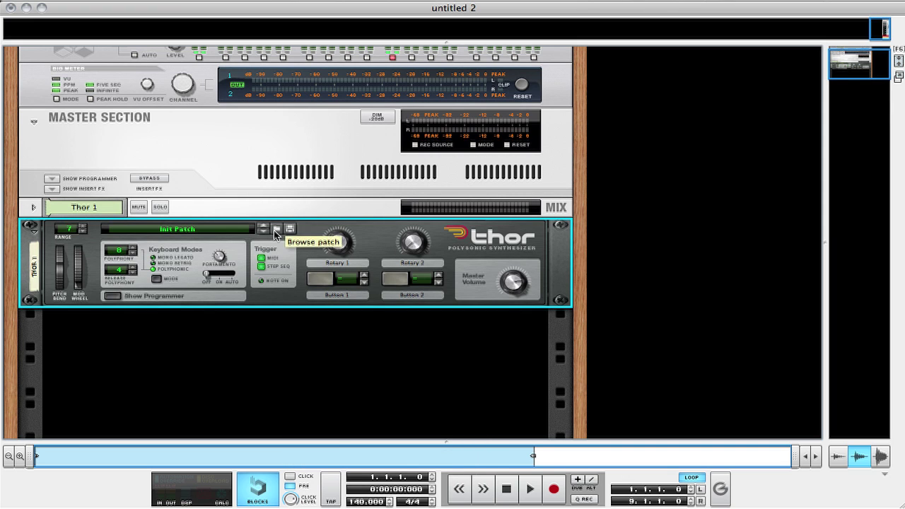
Load the Lo Simple Sub.thor patch into Thor from its patch browser.
left_click(275, 231)
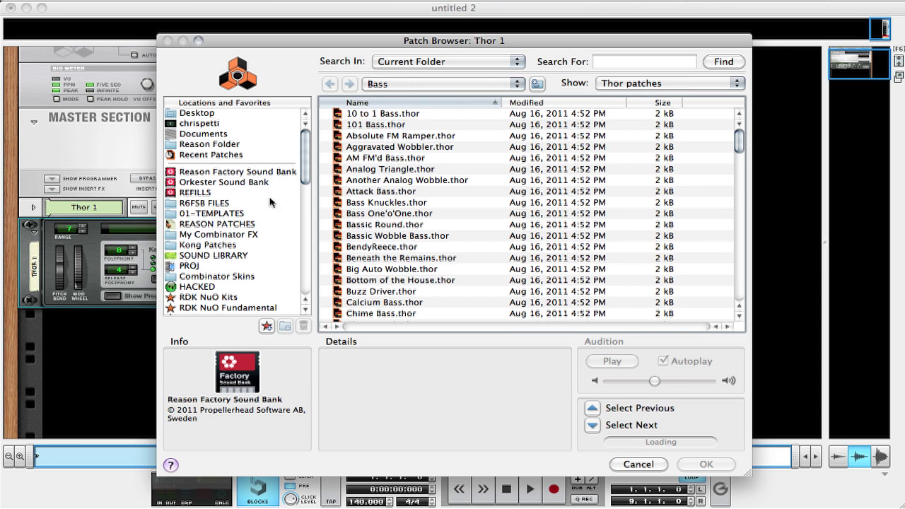
scroll(402, 269, "down", 10)
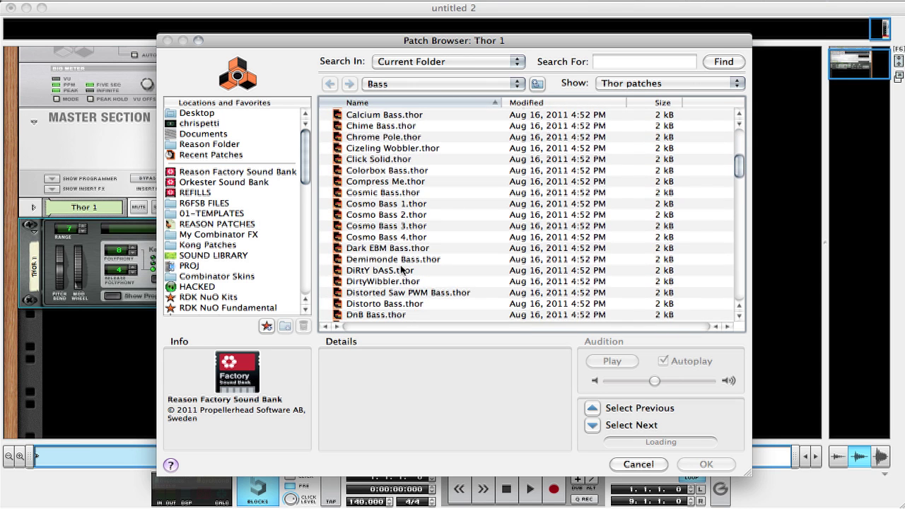
scroll(402, 269, "down", 8)
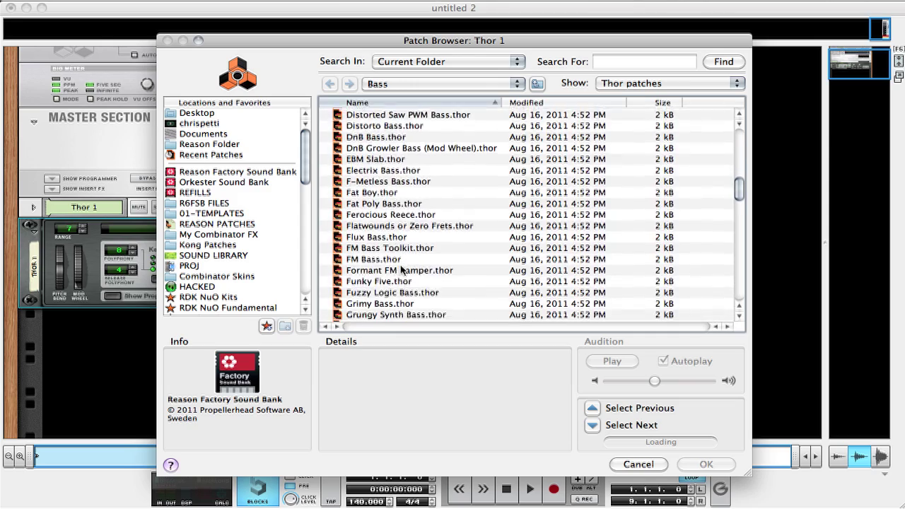
scroll(402, 269, "down", 4)
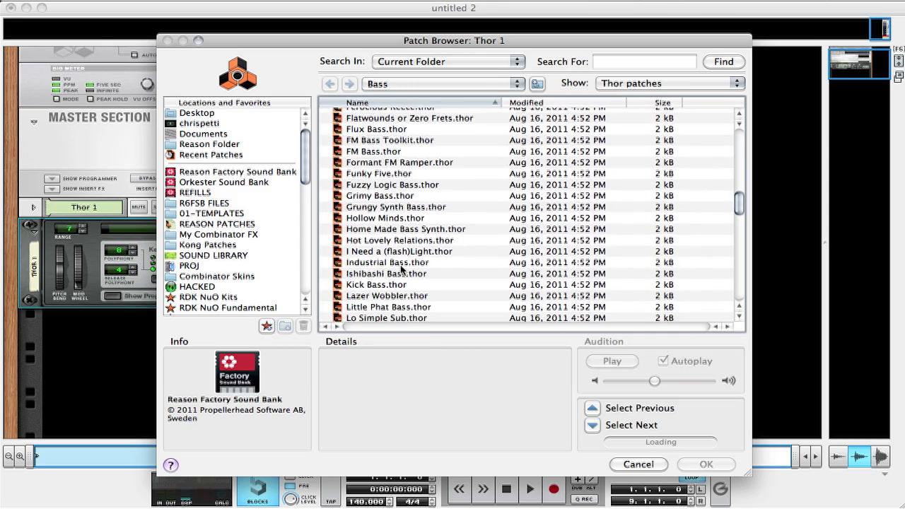
scroll(401, 268, "down", 2)
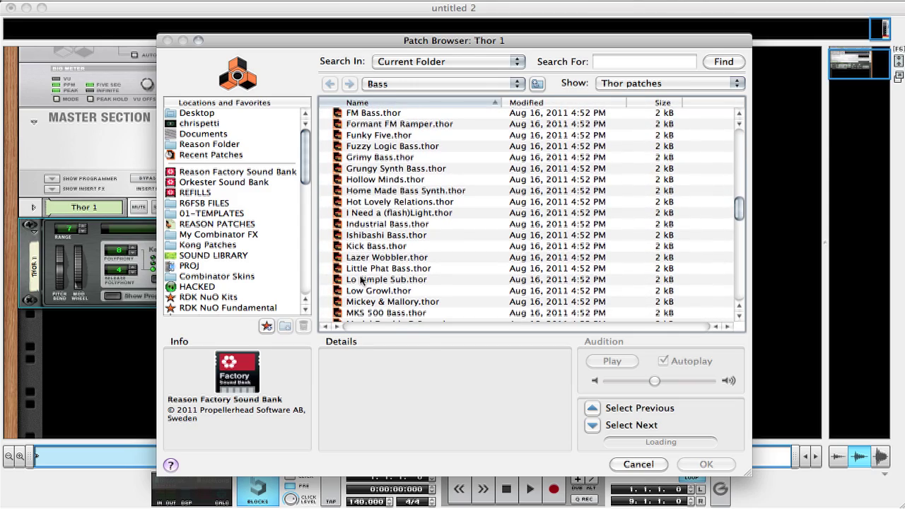
double_click(382, 279)
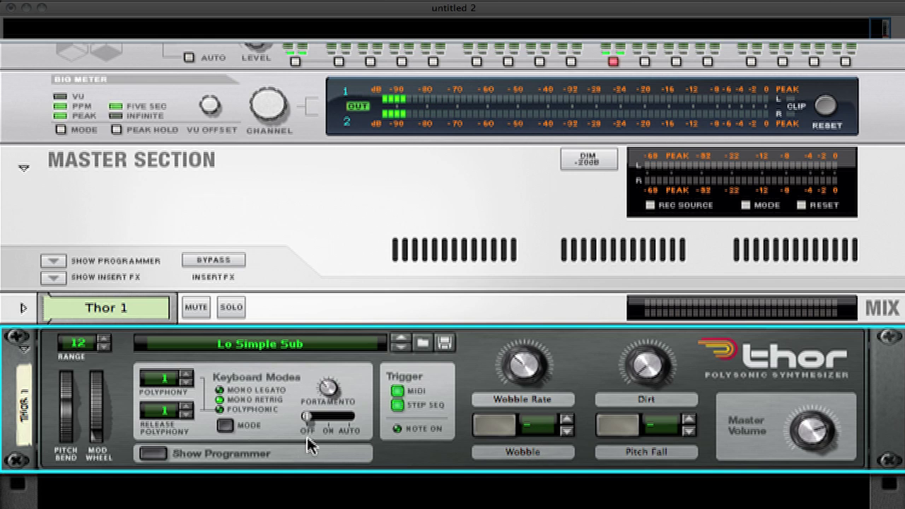
Insert a Pulveriser Demolition effect directly beneath Thor 1.
right_click(79, 470)
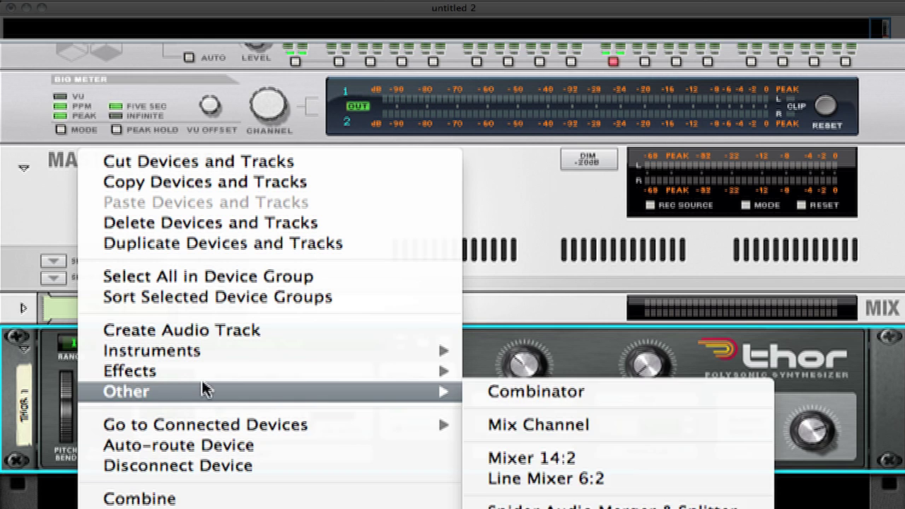
mouse_move(210, 382)
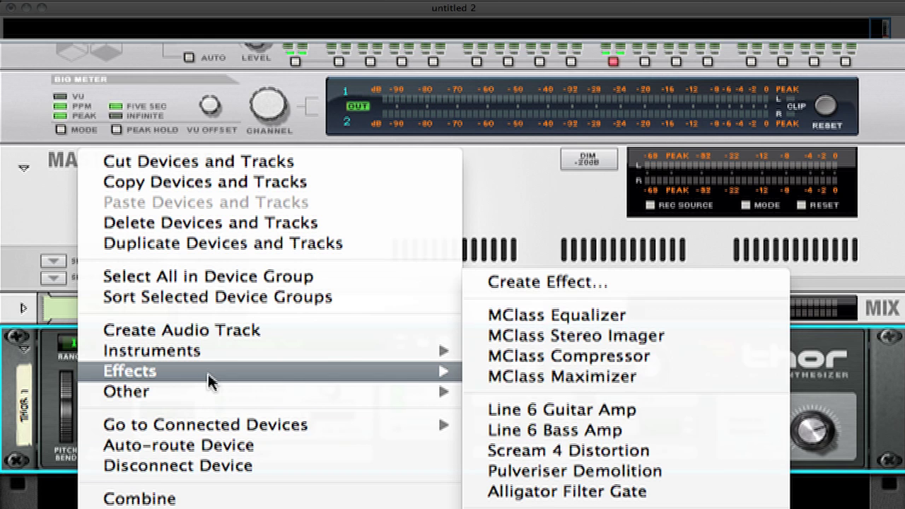
left_click(543, 471)
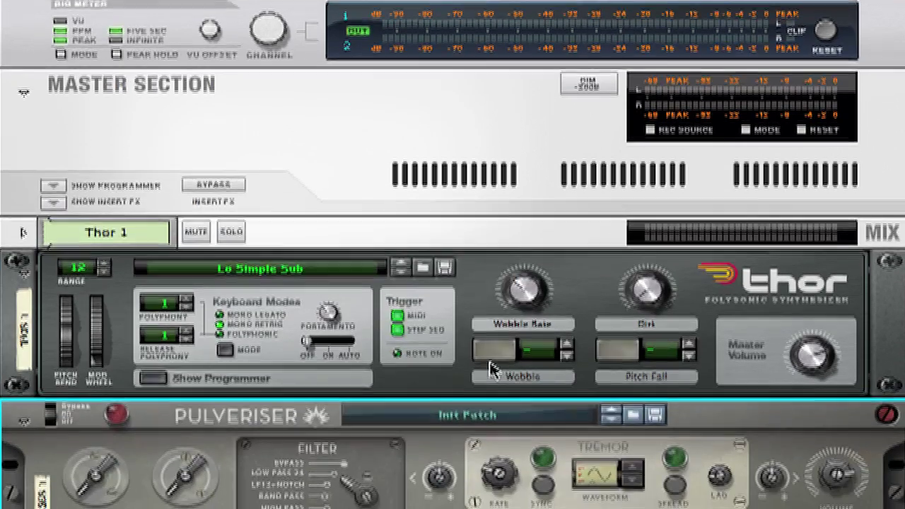
scroll(106, 456, "down", 2)
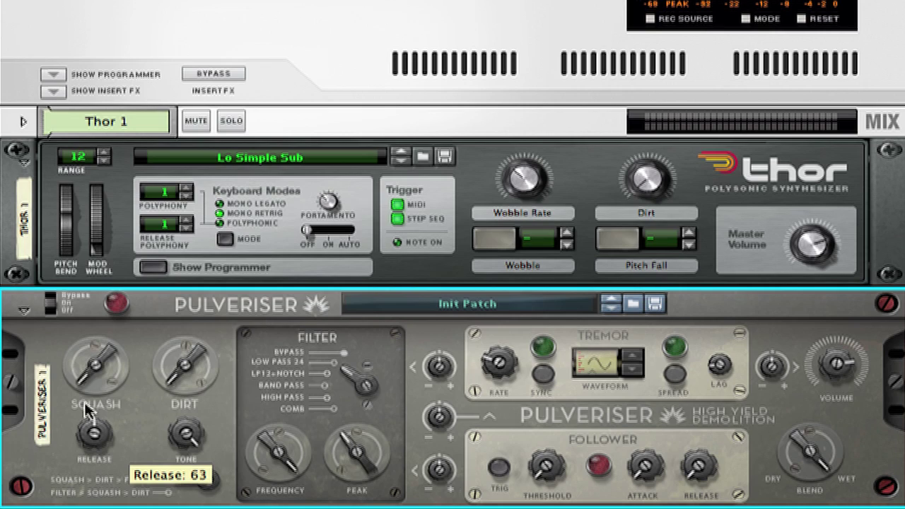
mouse_move(86, 391)
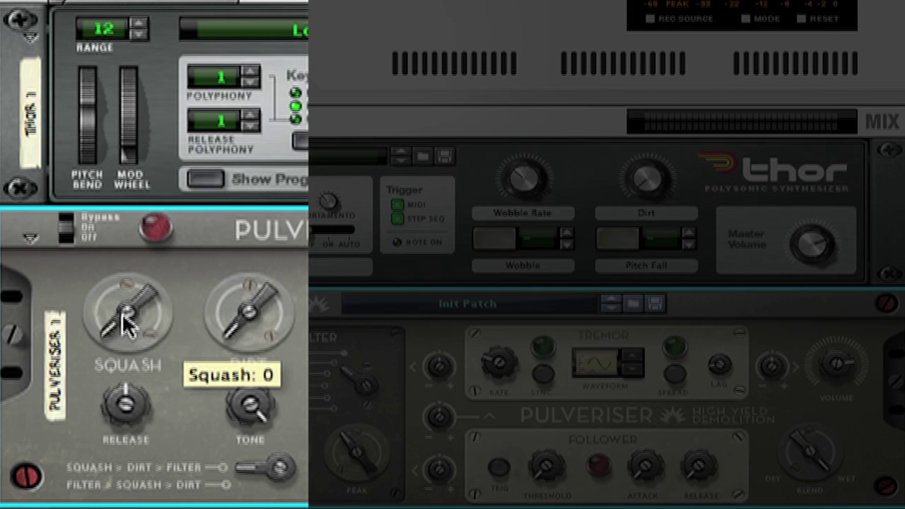
Settle Pulveriser 1's Squash at 36 and its Release at roughly 100.
left_click_drag(126, 319, 132, 364)
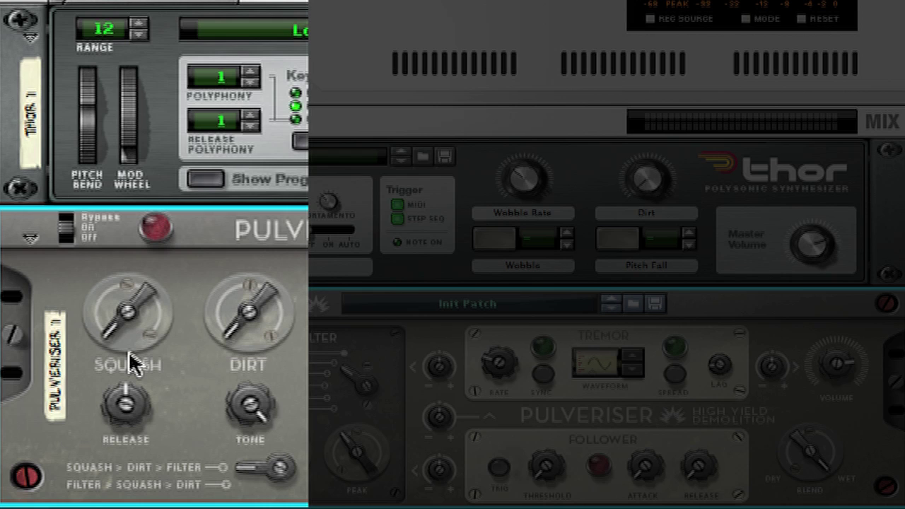
mouse_move(125, 317)
left_mouse_down()
mouse_move(142, 233)
mouse_move(131, 246)
mouse_move(128, 311)
left_mouse_up()
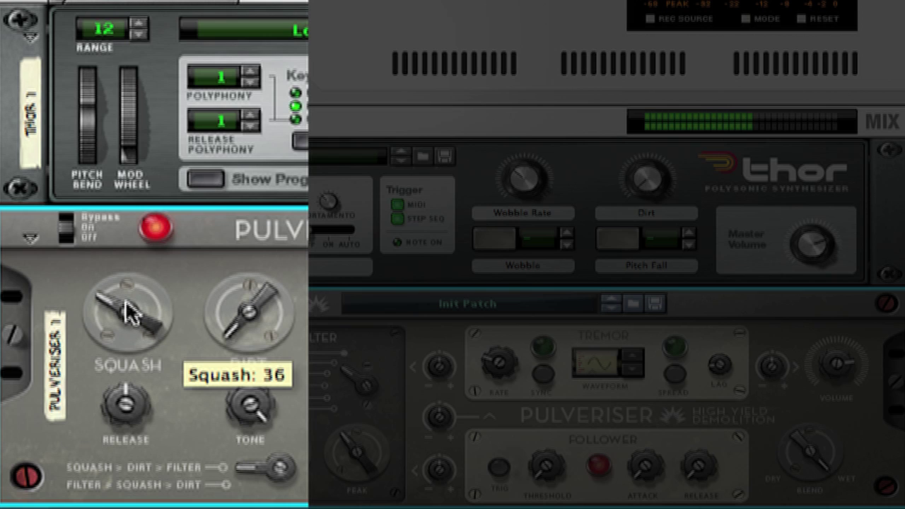
scroll(303, 257, "down", 5)
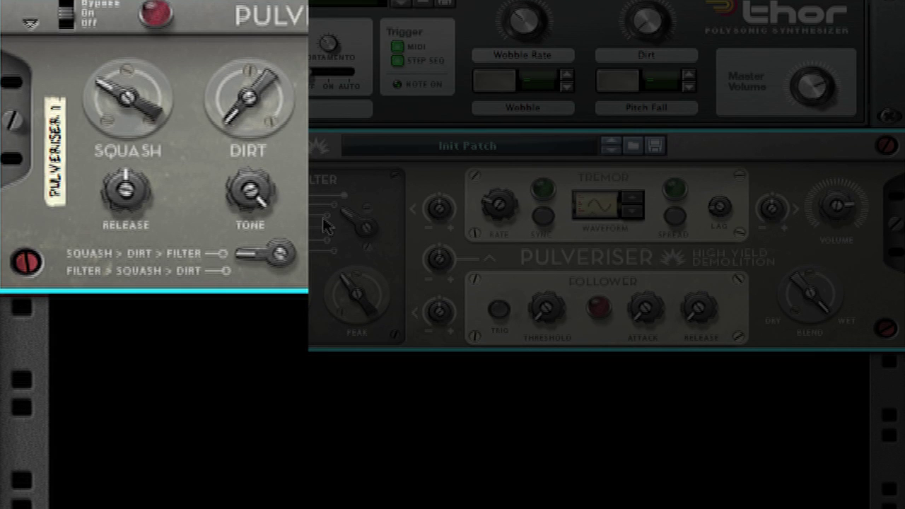
mouse_move(129, 193)
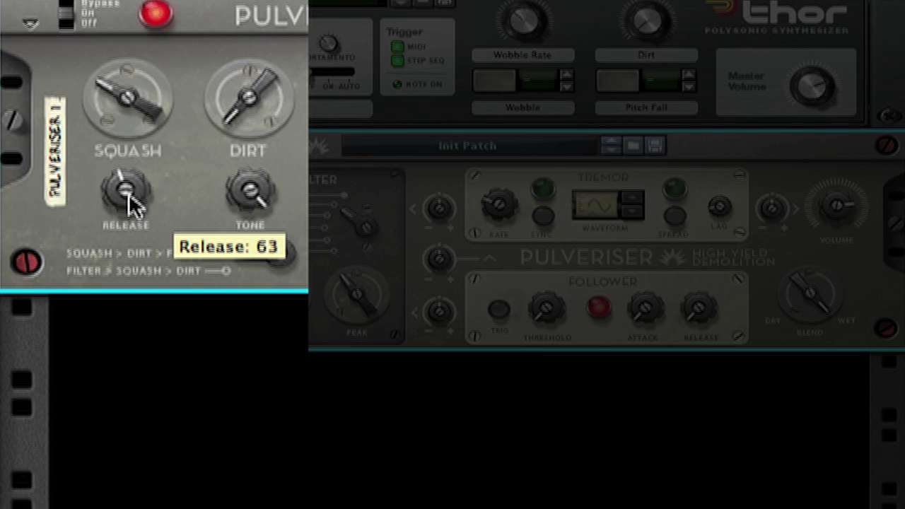
left_click_drag(129, 192, 132, 159)
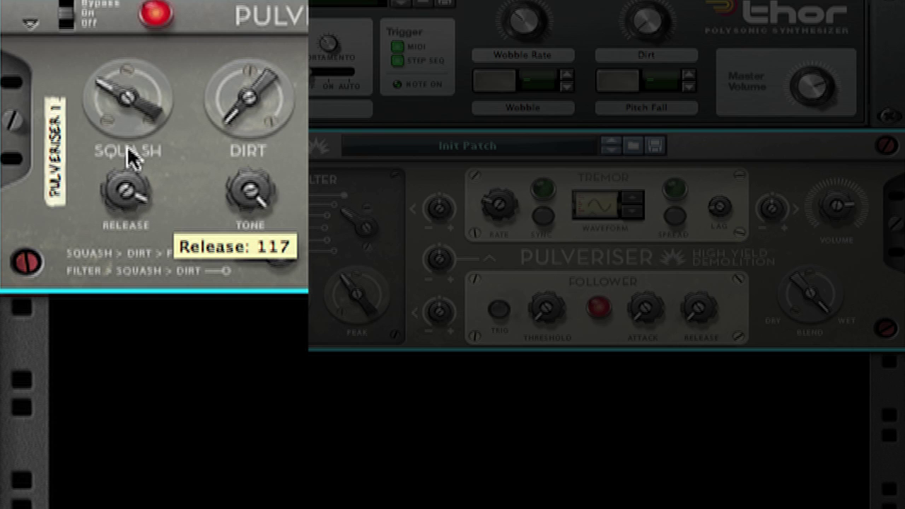
left_click_drag(126, 115, 132, 62)
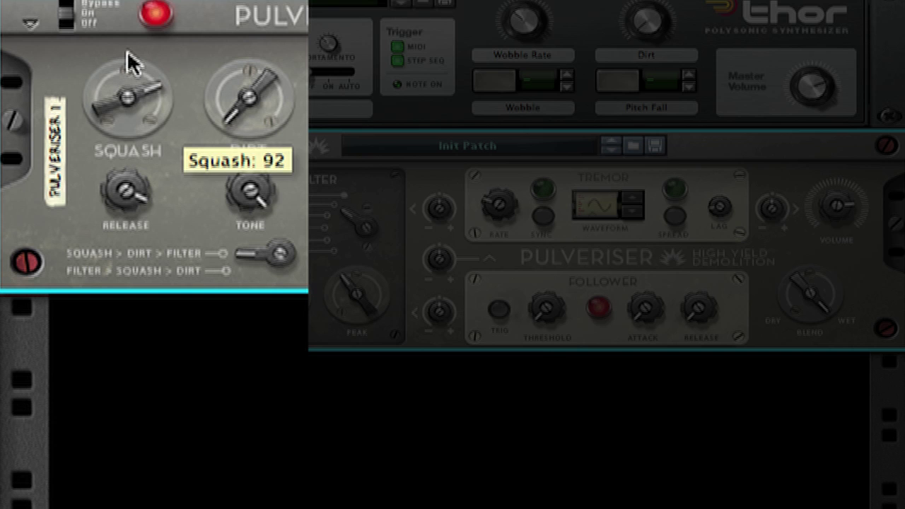
left_click_drag(125, 191, 120, 275)
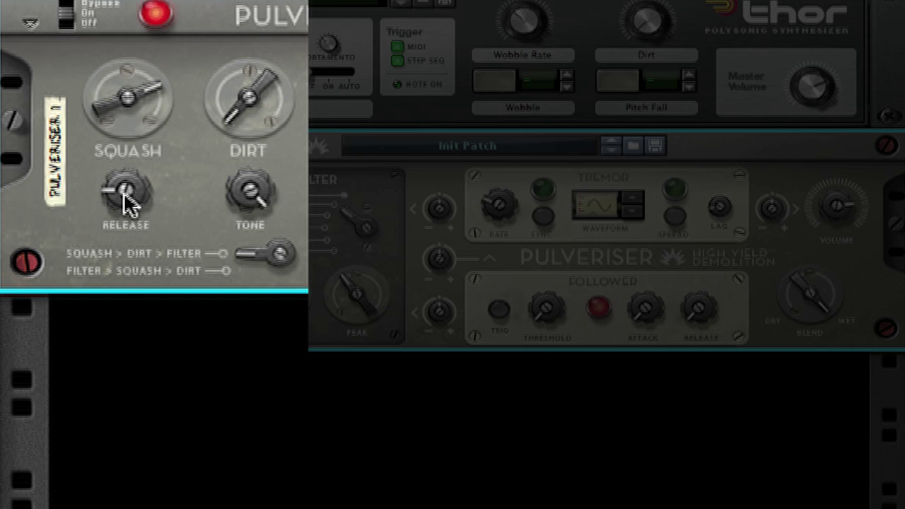
left_click_drag(125, 198, 125, 169)
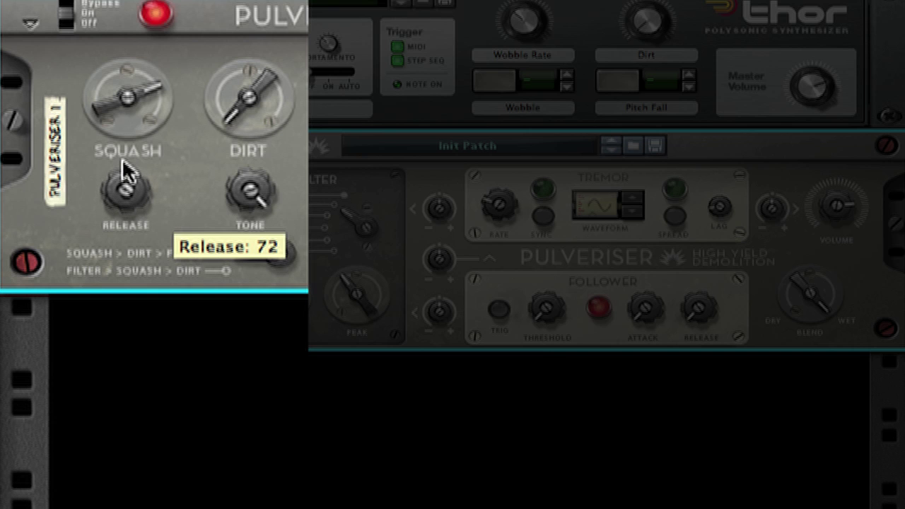
left_click_drag(125, 96, 124, 134)
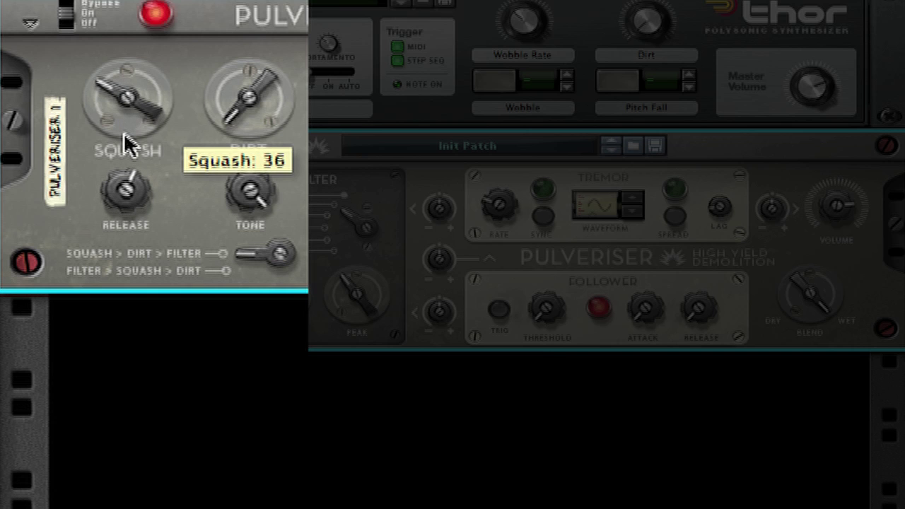
left_click_drag(123, 189, 157, 165)
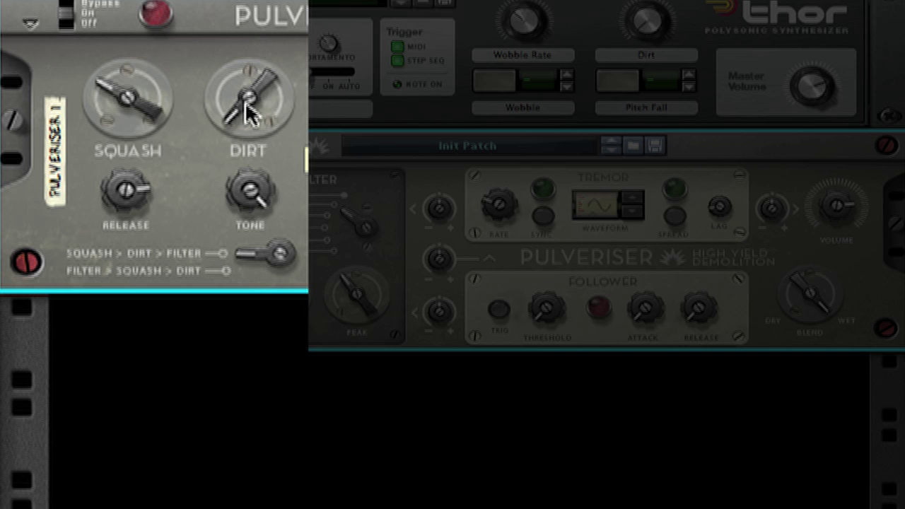
Turn down Pulveriser 1's Dirt knob and then its Tone knob.
left_click_drag(248, 110, 240, 88)
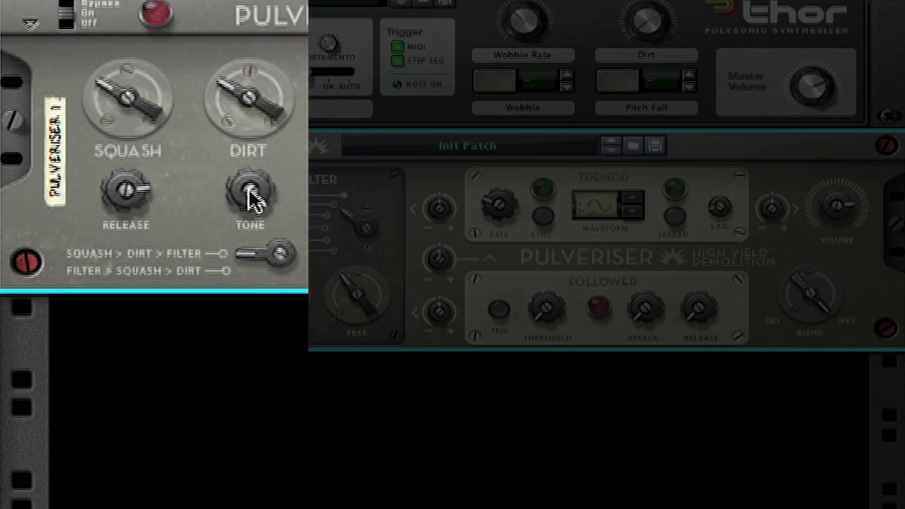
left_click_drag(253, 196, 251, 271)
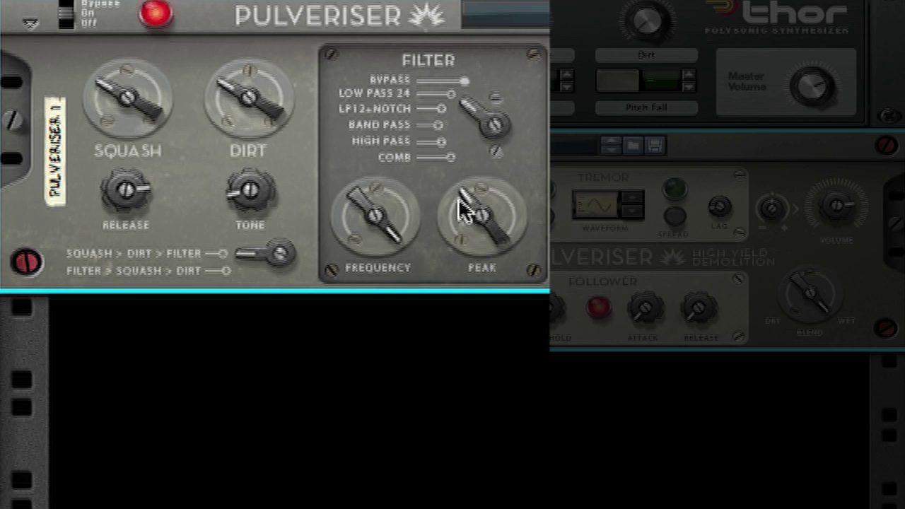
Adjust the filter's Peak resonance and pull the filter Frequency lower.
left_click_drag(461, 209, 470, 263)
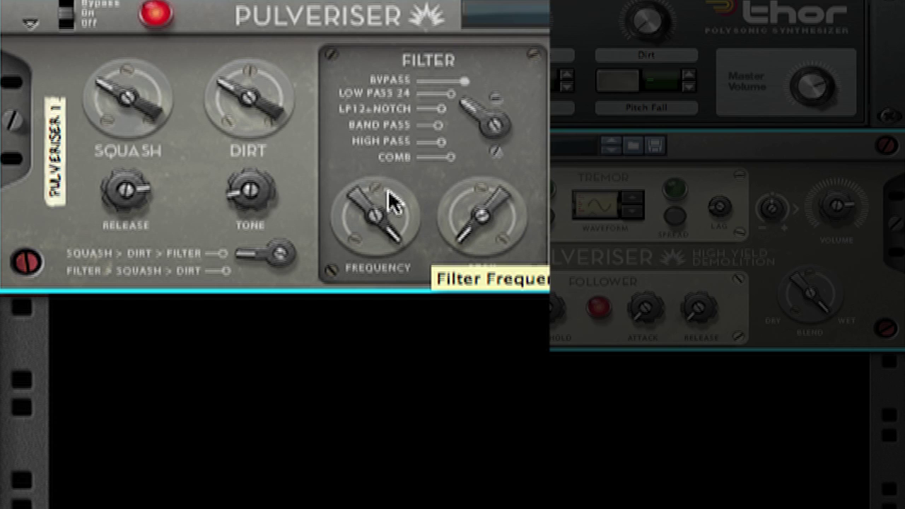
left_click_drag(360, 196, 363, 263)
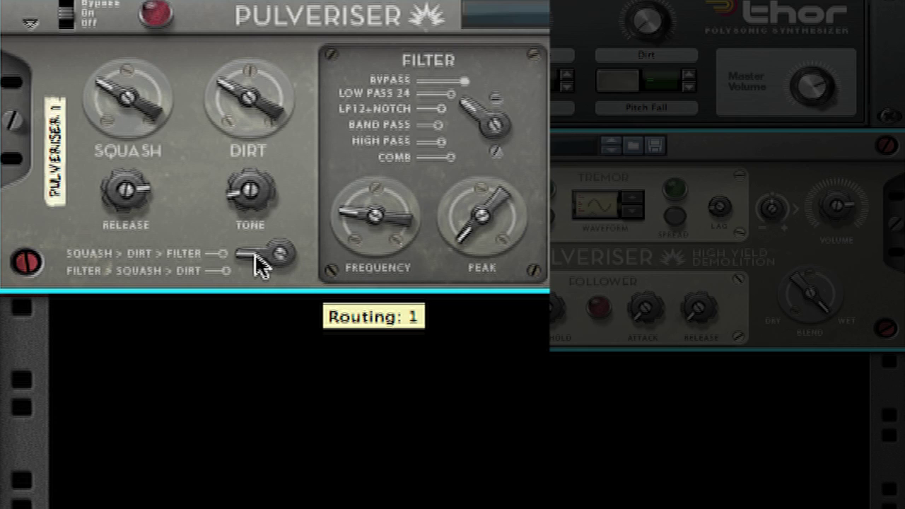
Move the Routing lever to the Filter > Squash > Dirt position.
left_click_drag(259, 267, 240, 253)
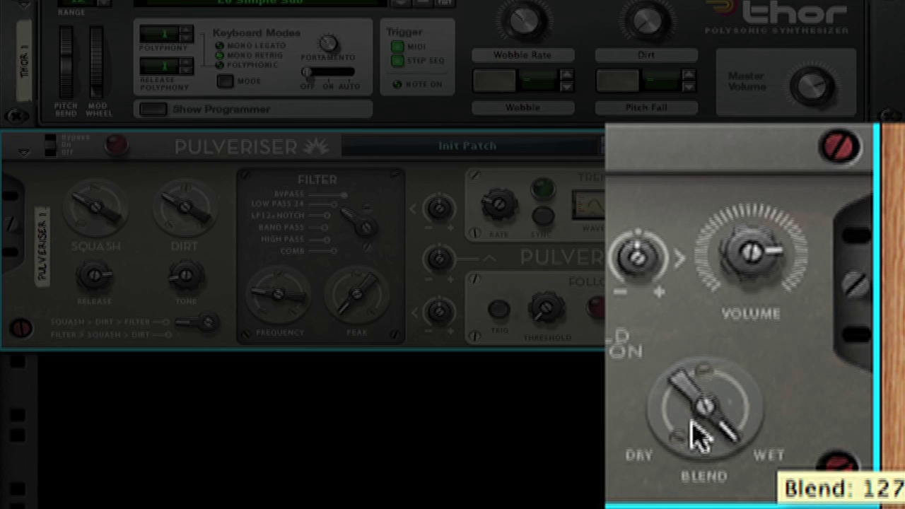
left_click_drag(689, 391, 686, 451)
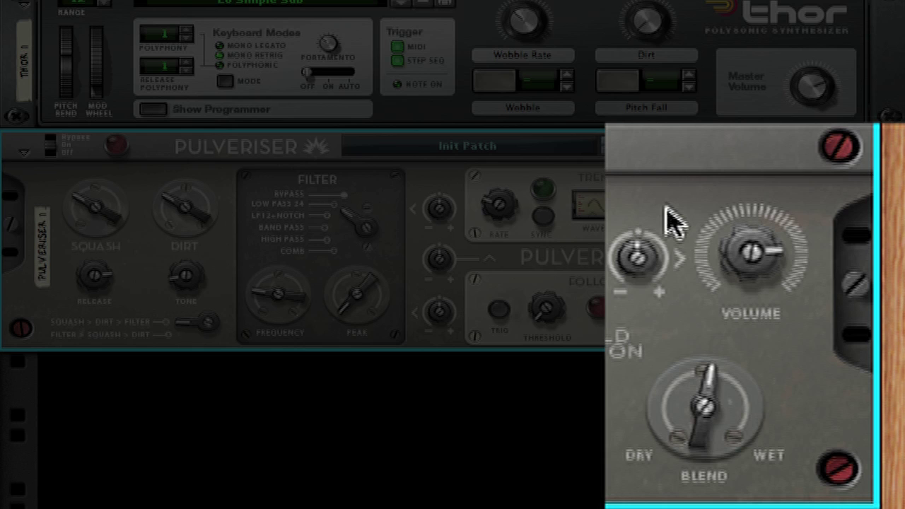
left_click_drag(733, 246, 750, 288)
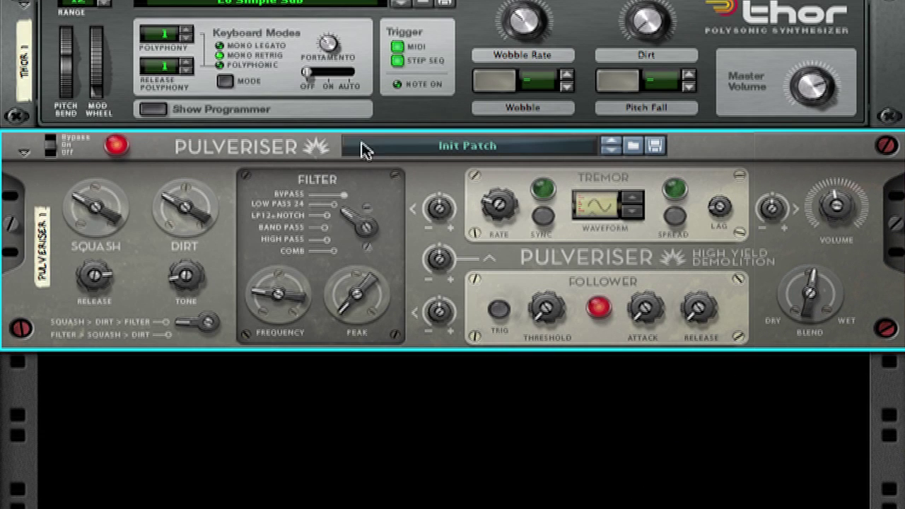
Nudge Pulveriser 1's Volume up and compare against Bypass, leaving the effect On.
left_click(49, 146)
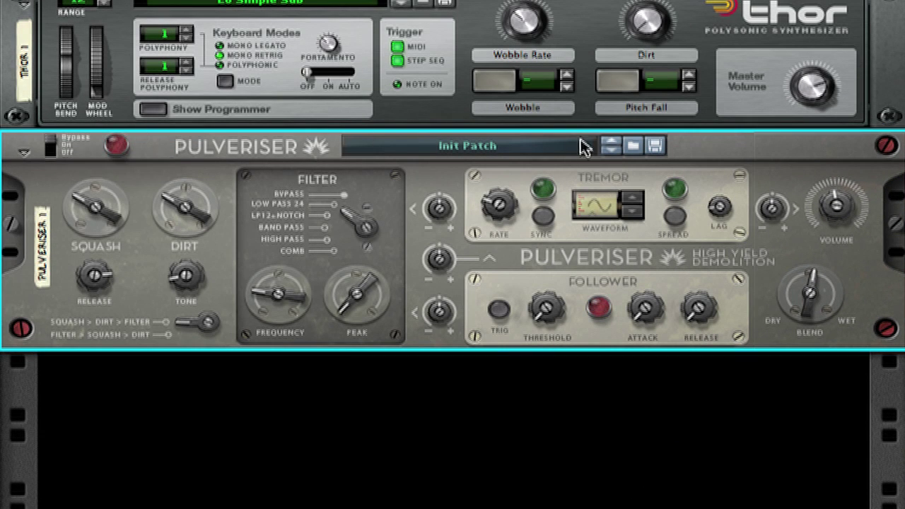
left_click(49, 145)
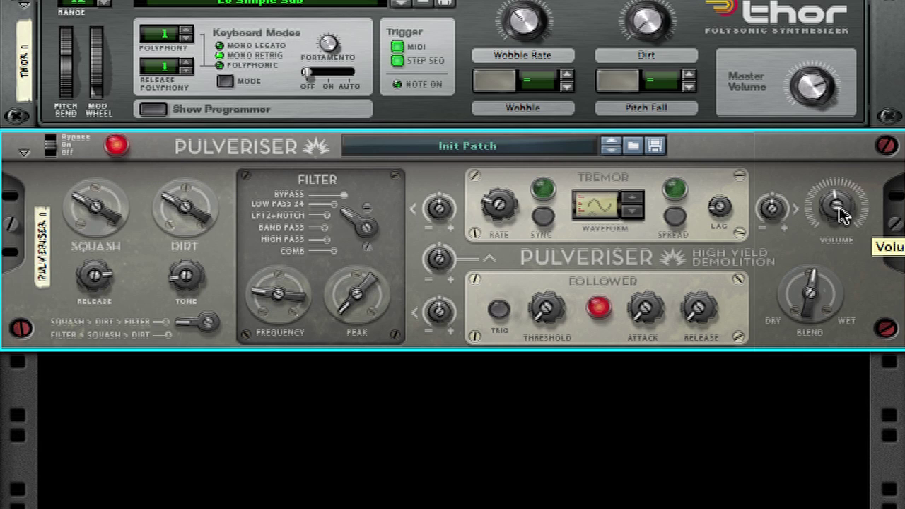
left_click_drag(842, 216, 842, 211)
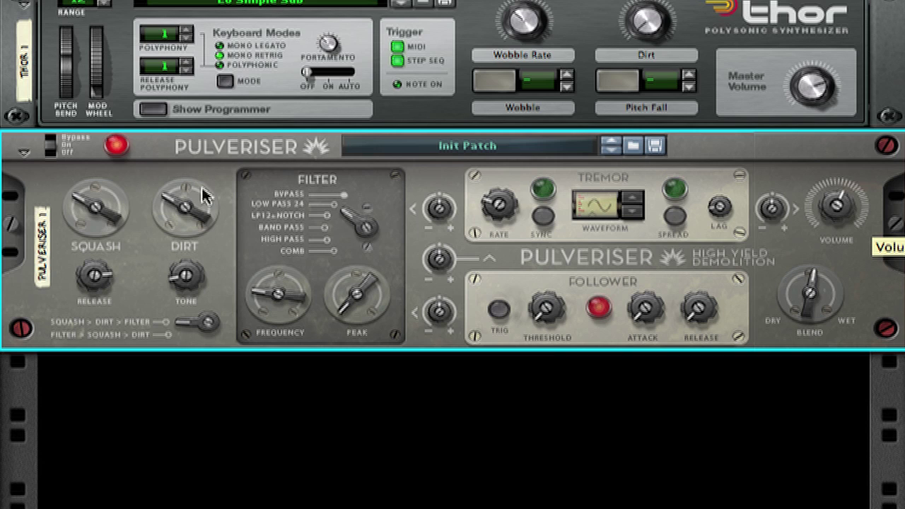
left_click(50, 142)
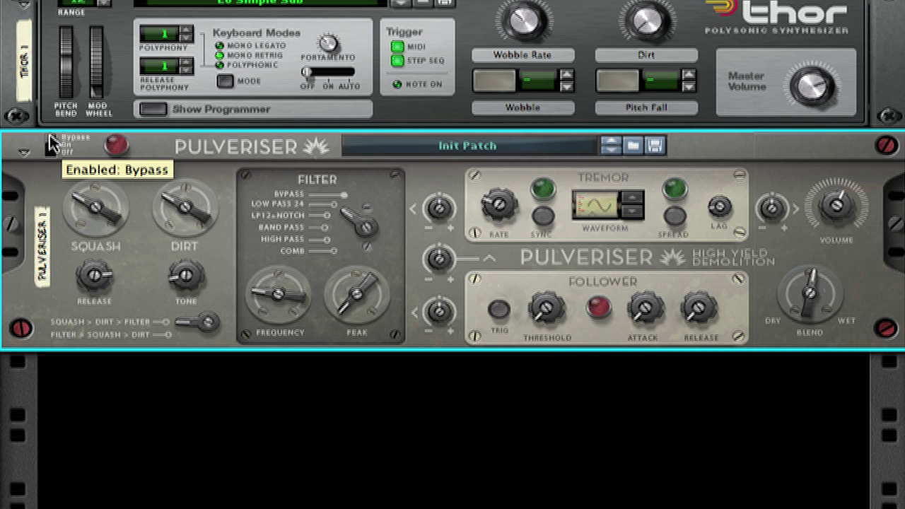
left_click(51, 146)
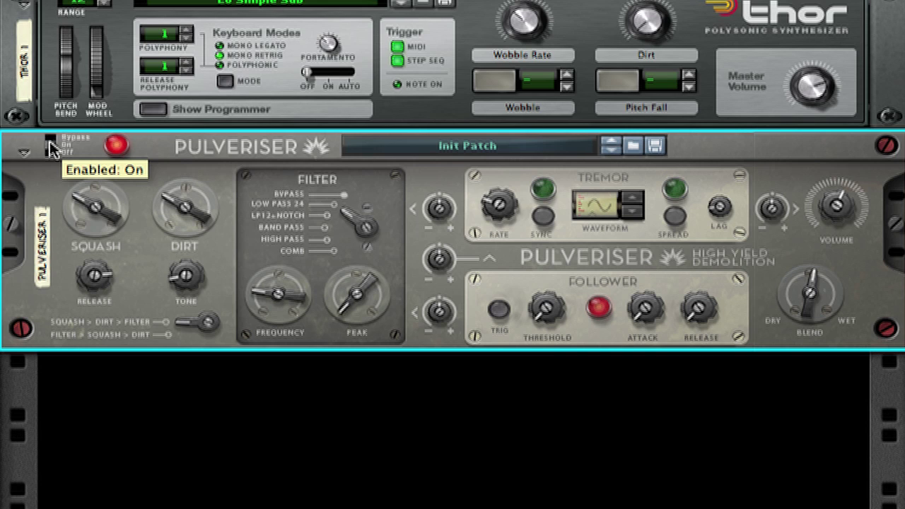
left_click(50, 139)
left_click(50, 146)
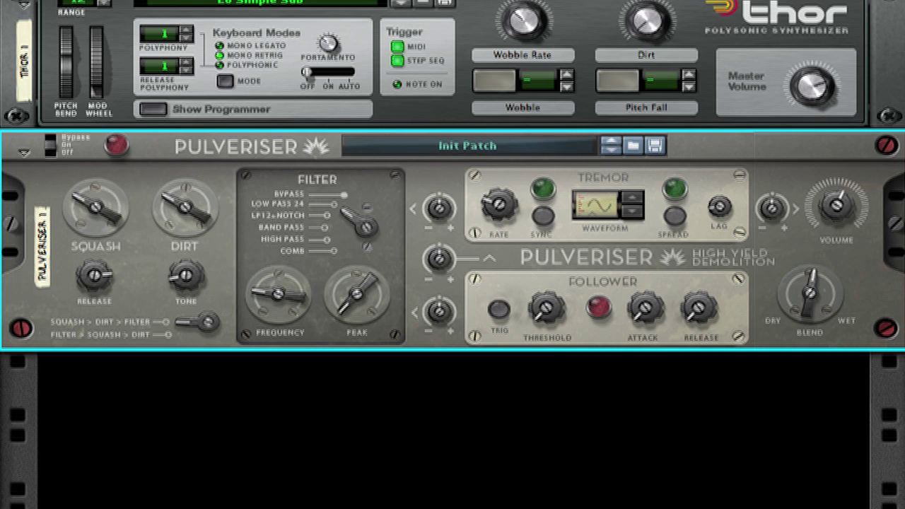
right_click(172, 394)
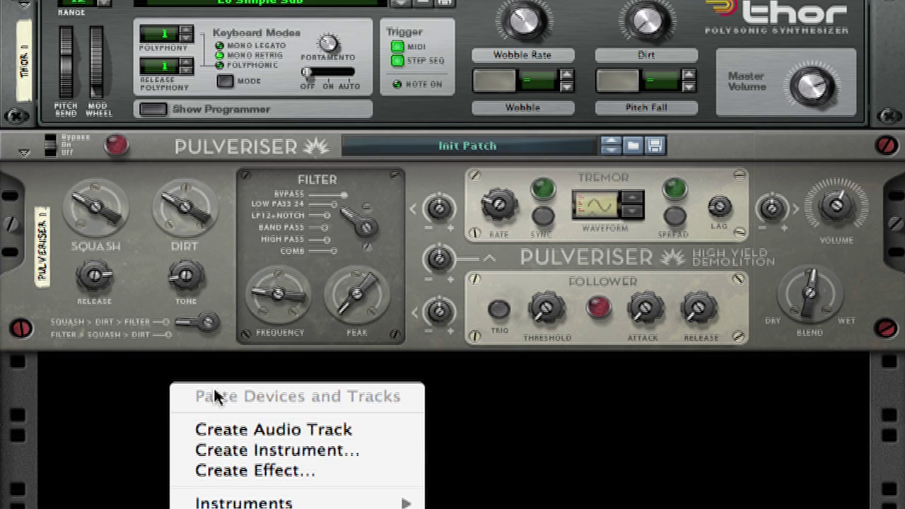
Create a SubTractor from Reason Factory Sound Bank > Subtractor Patches > MonoSynths > Electrolux.zyp.
left_click(248, 452)
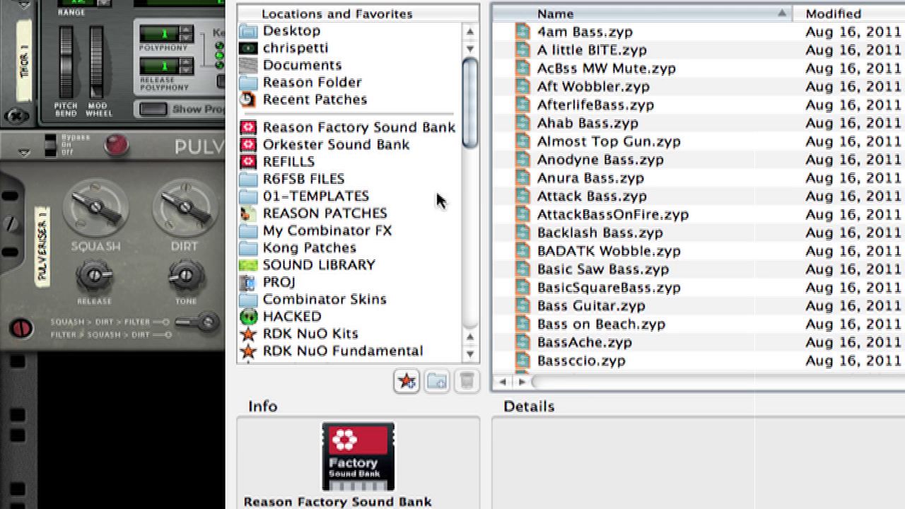
left_click(338, 130)
scroll(551, 268, "down", 3)
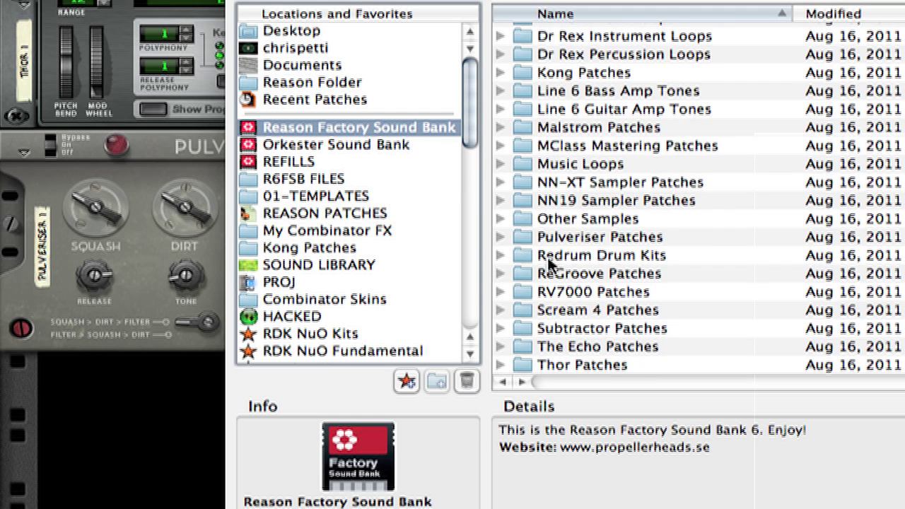
double_click(523, 329)
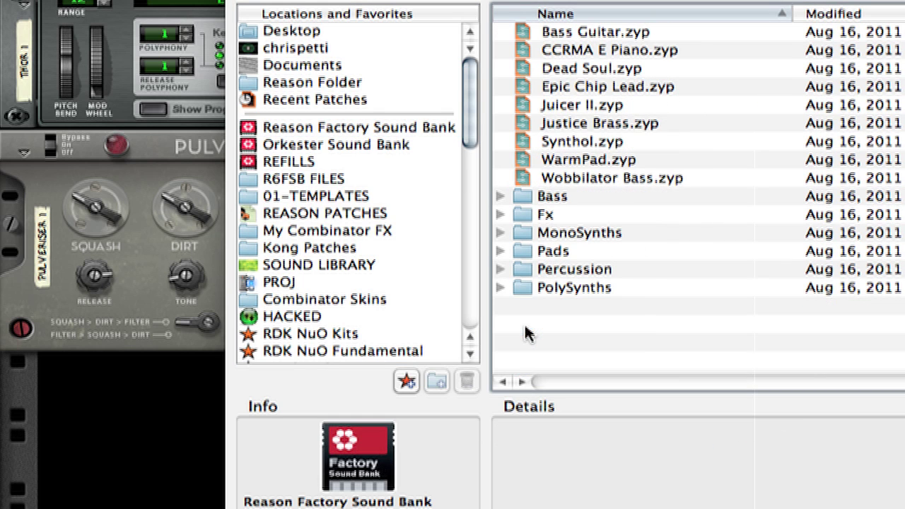
double_click(531, 236)
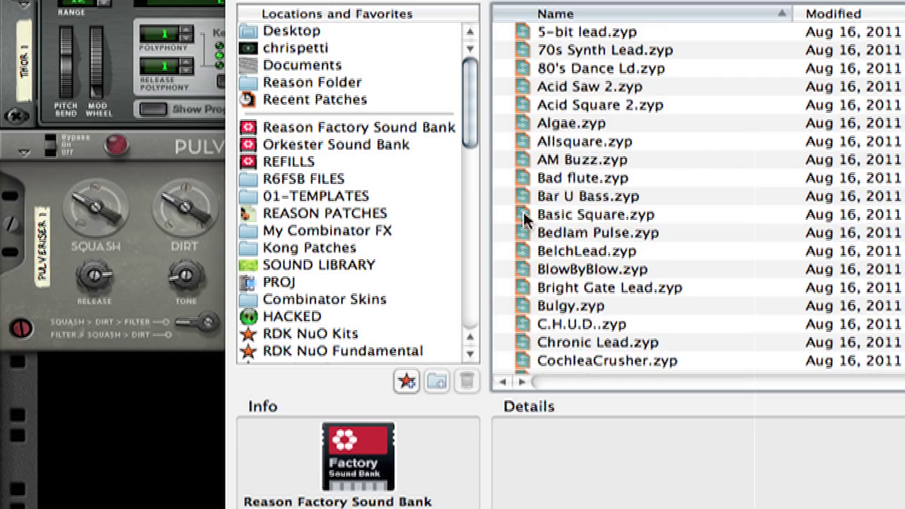
scroll(565, 297, "down", 6)
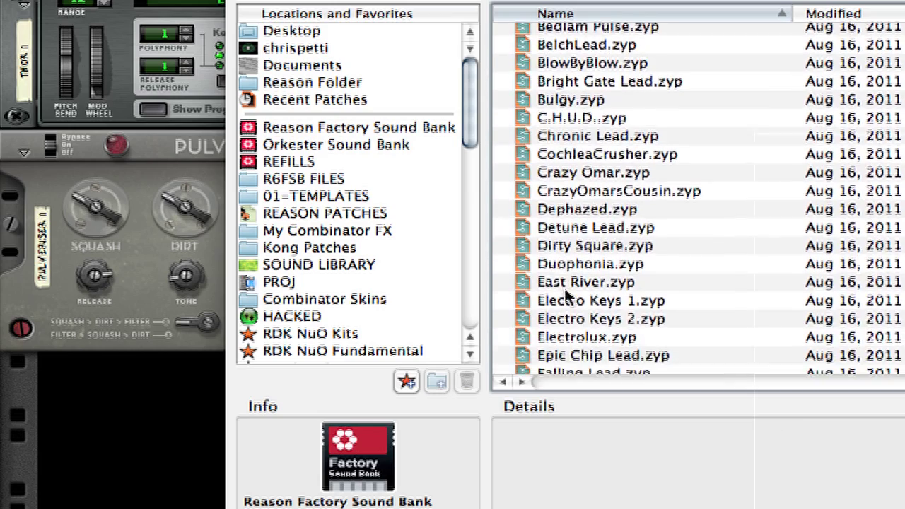
double_click(525, 300)
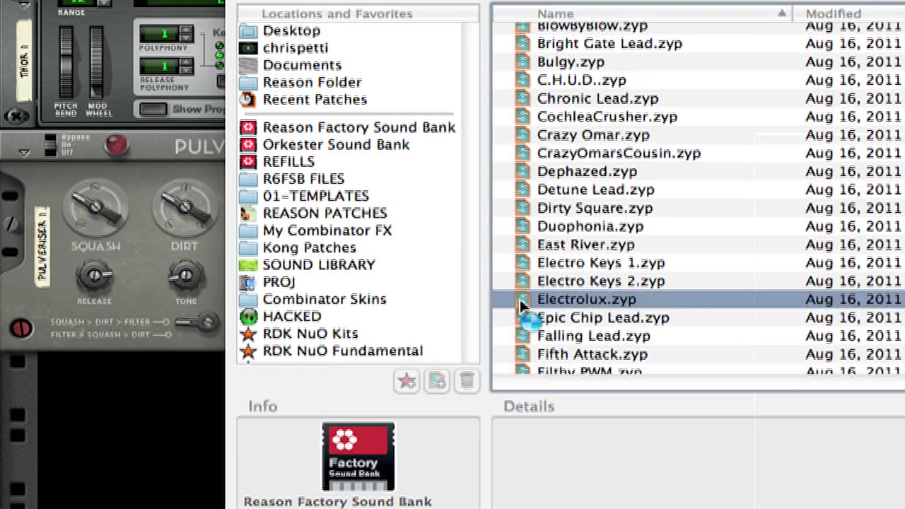
scroll(458, 269, "down", 5)
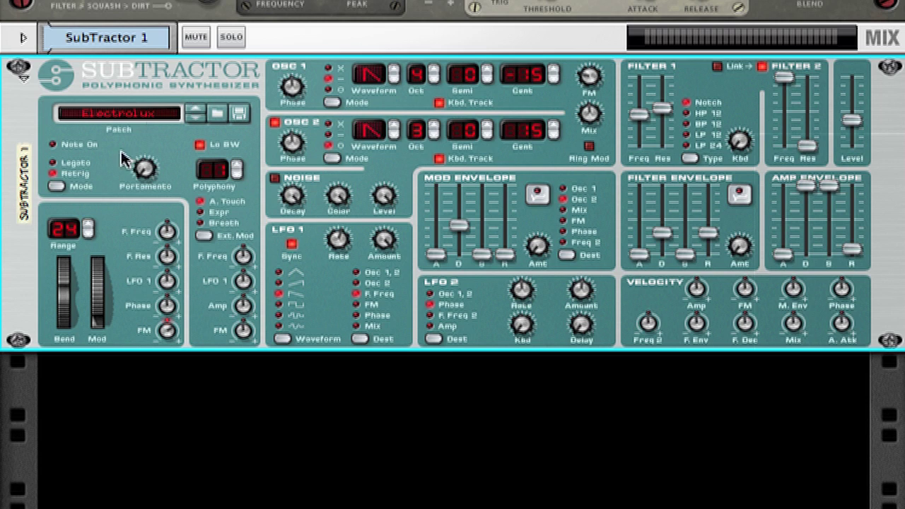
right_click(13, 357)
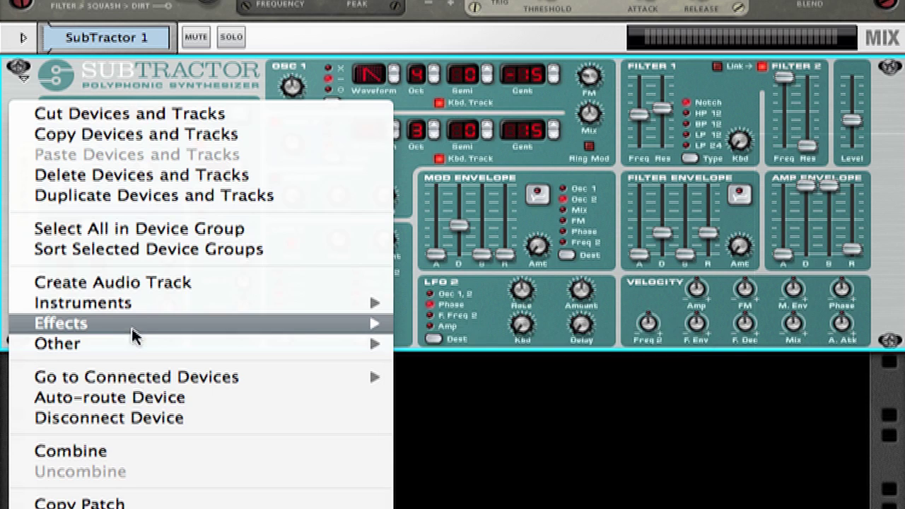
Add a Pulveriser after the SubTractor with Squash 36, Release 91 and Tone 104.
mouse_move(203, 323)
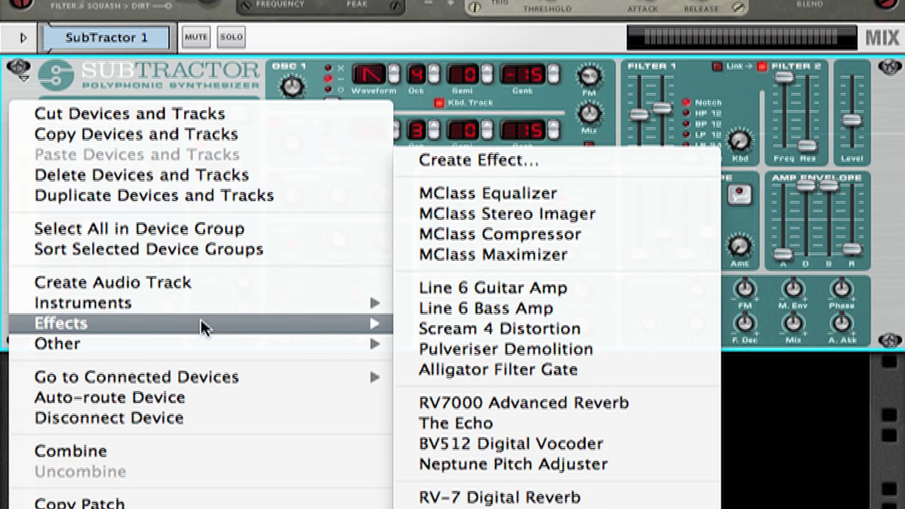
left_click(461, 349)
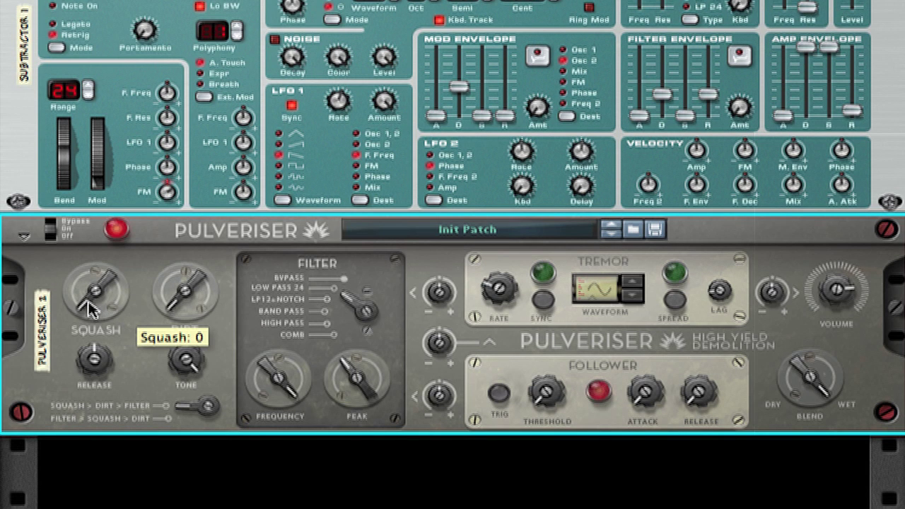
left_click_drag(93, 311, 94, 286)
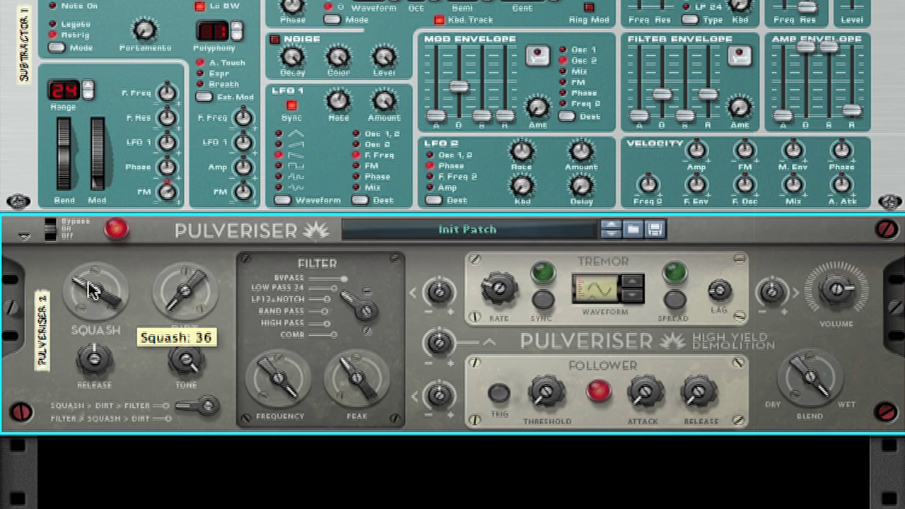
left_click_drag(94, 357, 98, 341)
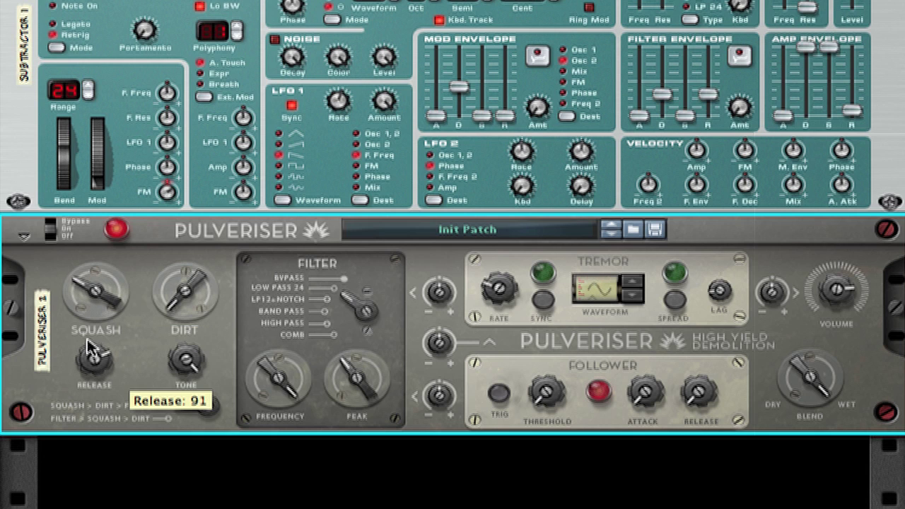
left_click_drag(181, 362, 188, 396)
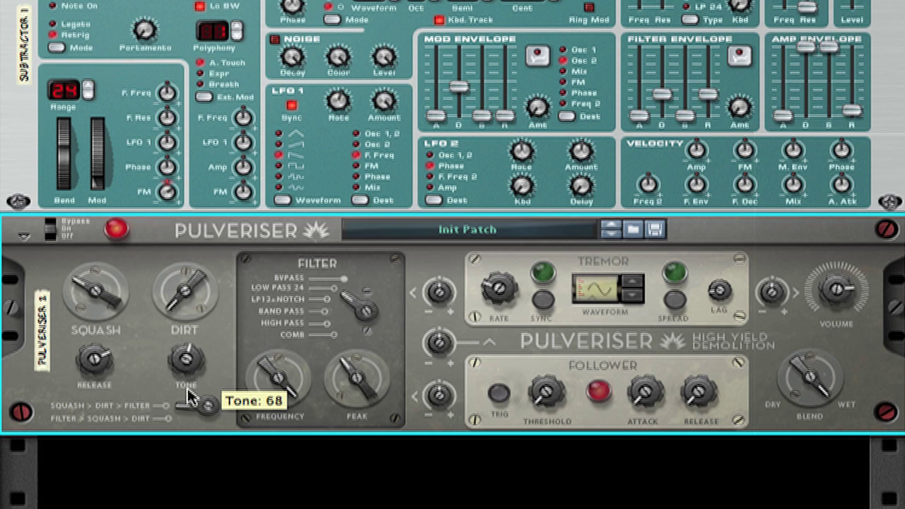
left_click_drag(194, 356, 293, 357)
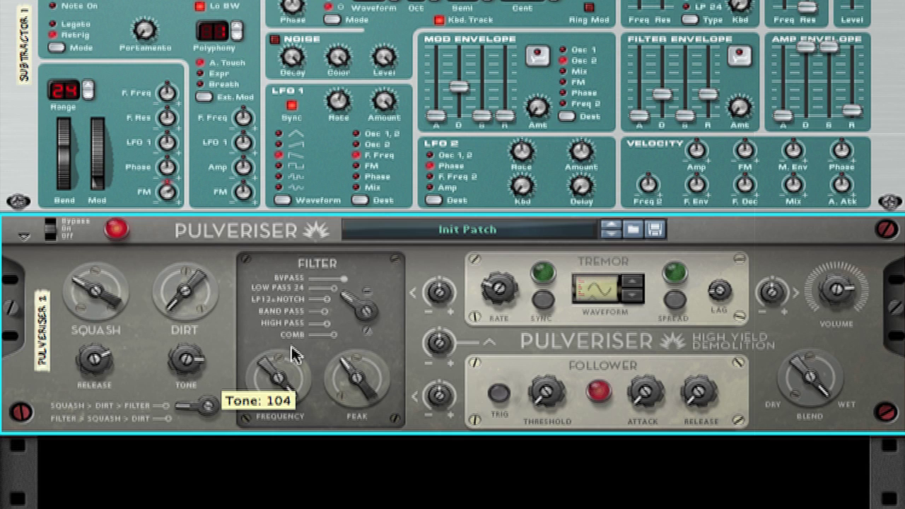
Add some Dirt, set the filter cutoff near 536 Hz and Peak 10, keeping the original routing.
left_click_drag(351, 375, 354, 418)
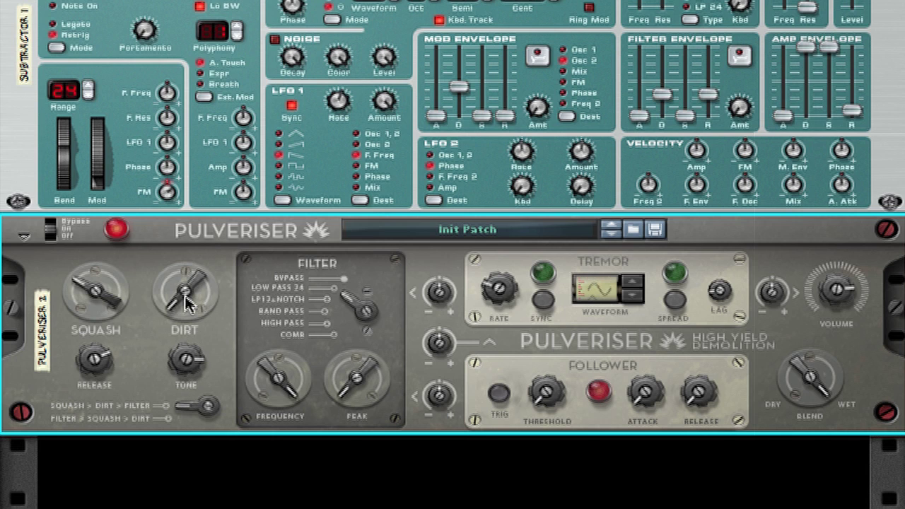
left_click_drag(178, 299, 183, 283)
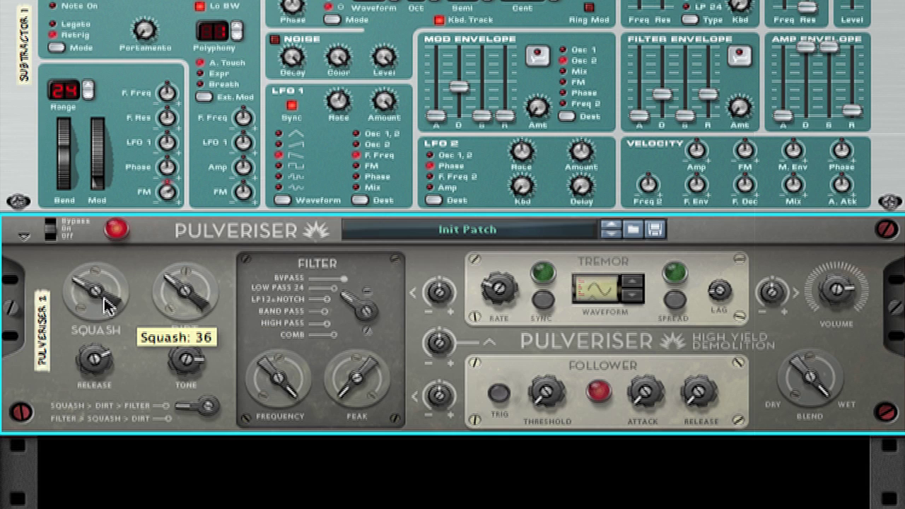
left_click(198, 411)
left_click(196, 423)
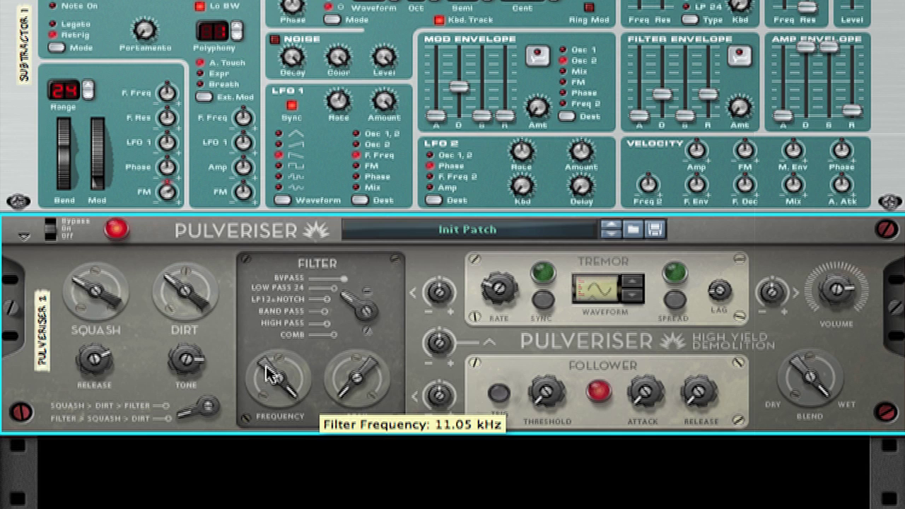
mouse_move(273, 370)
left_mouse_down()
mouse_move(275, 411)
mouse_move(283, 369)
left_mouse_up()
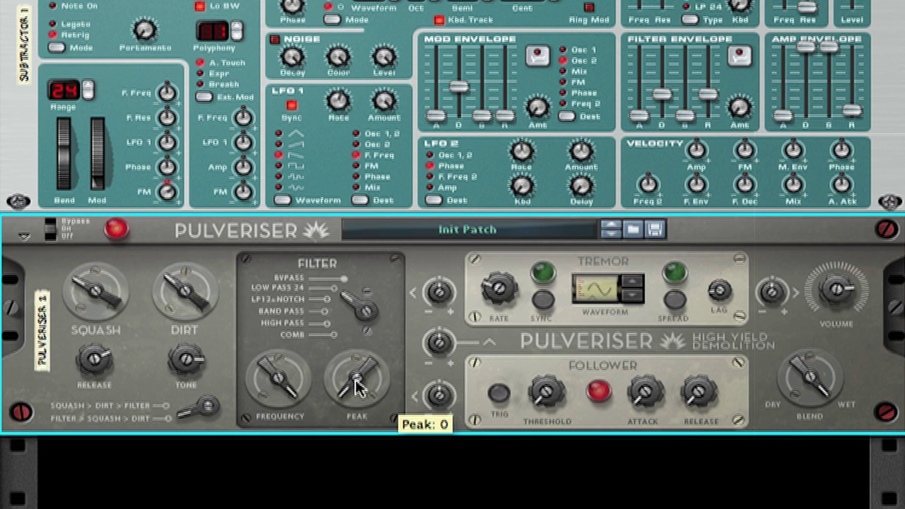
mouse_move(353, 384)
left_mouse_down()
mouse_move(358, 368)
mouse_move(356, 379)
left_mouse_up()
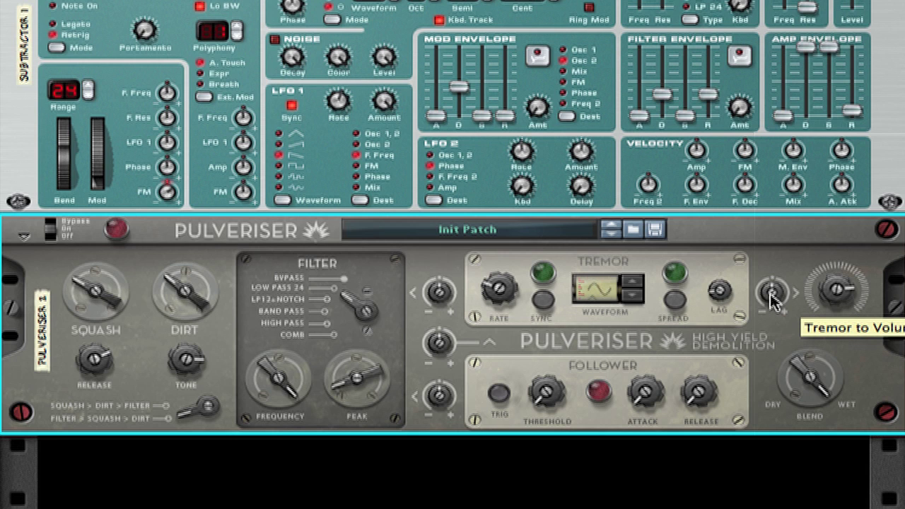
Set the tremor's volume amount, a sine waveform, Spread on and a rate near 5.22 Hz.
left_click_drag(773, 300, 776, 272)
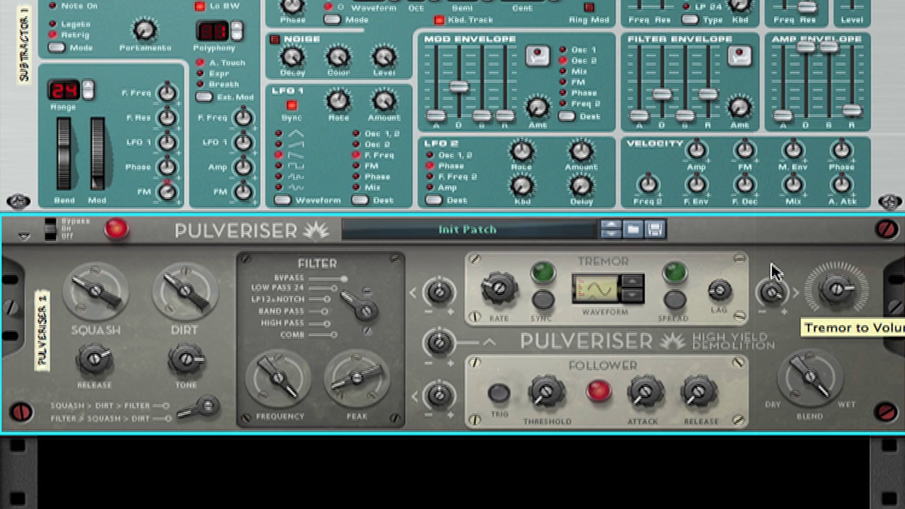
left_click_drag(772, 269, 776, 276)
left_click(543, 300)
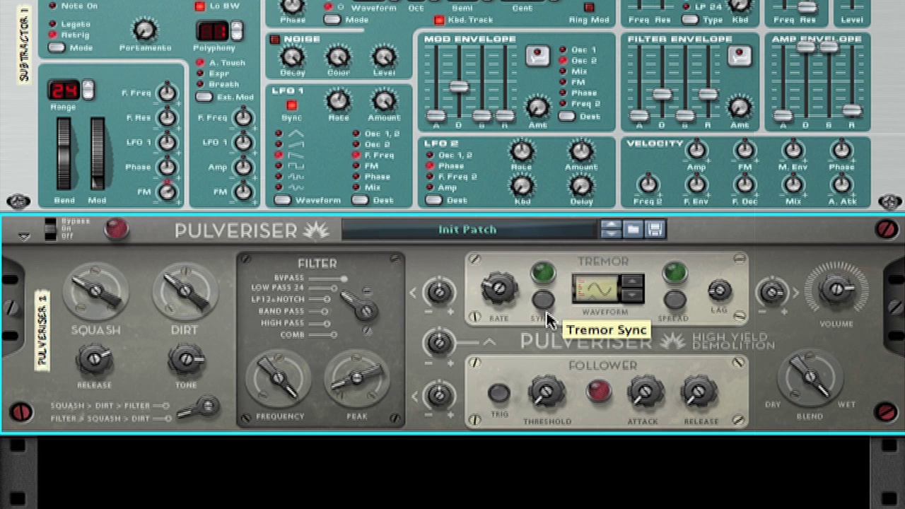
left_click(634, 282)
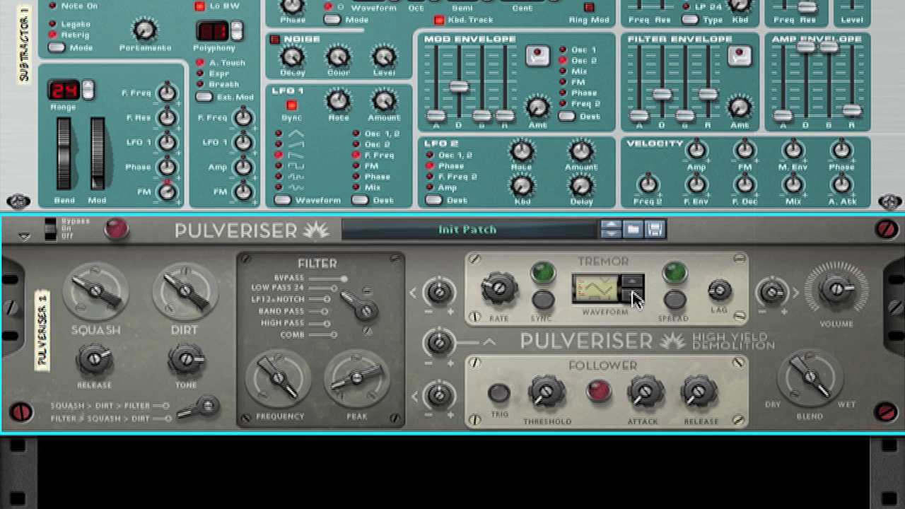
left_click(635, 299)
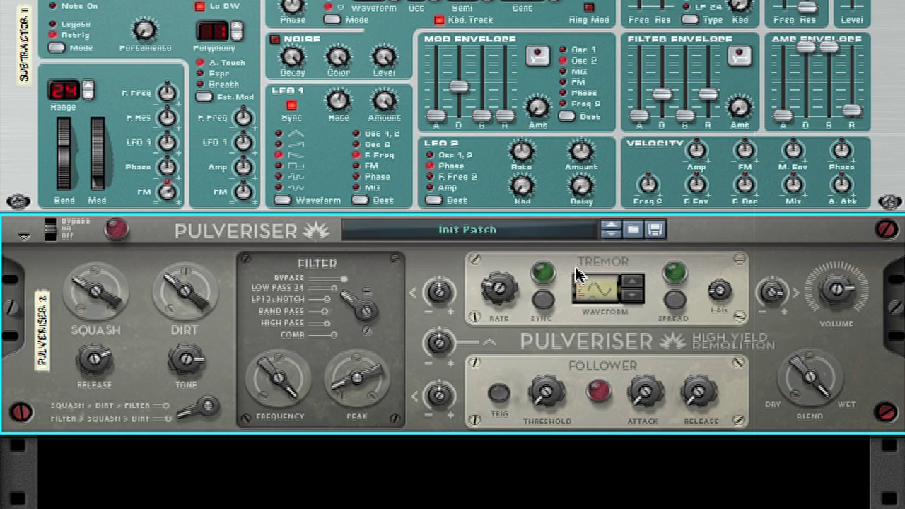
left_click(675, 300)
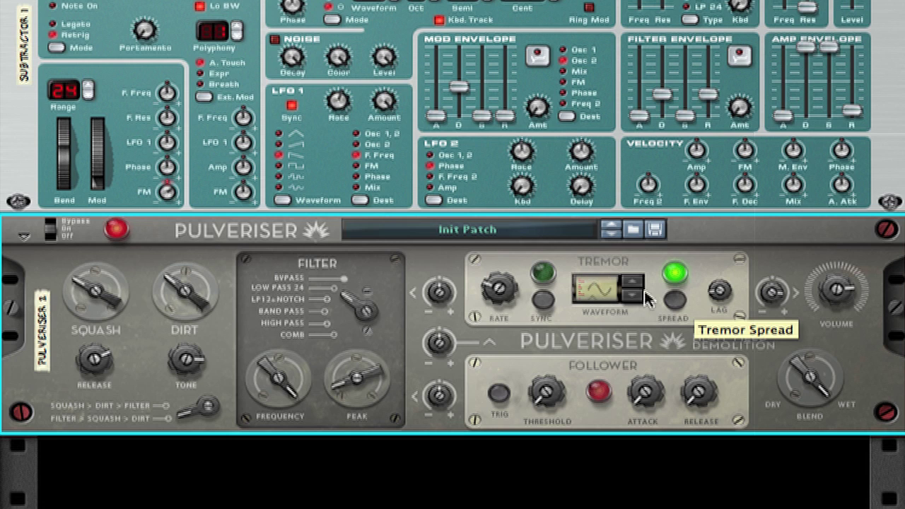
left_click_drag(497, 296, 494, 289)
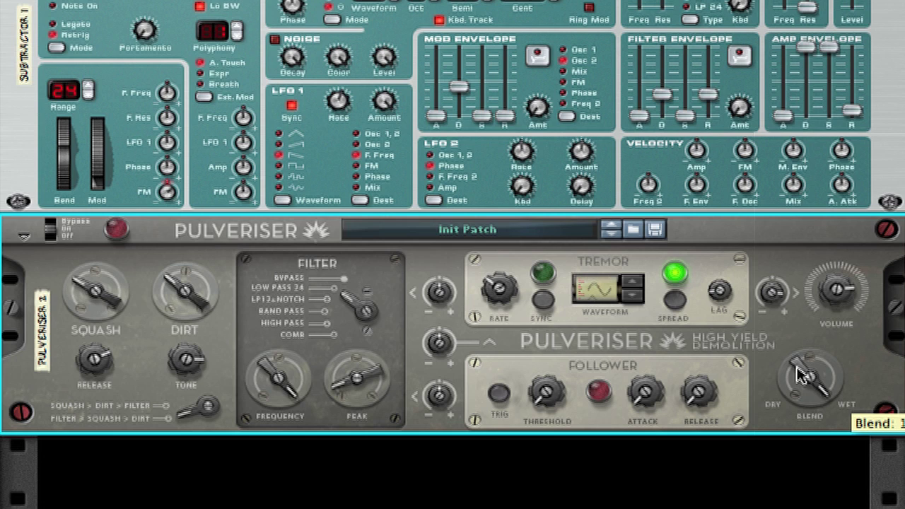
Set Pulveriser 1's Blend near the middle and lower its Volume, then A/B it, ending bypassed.
left_click_drag(800, 376, 803, 419)
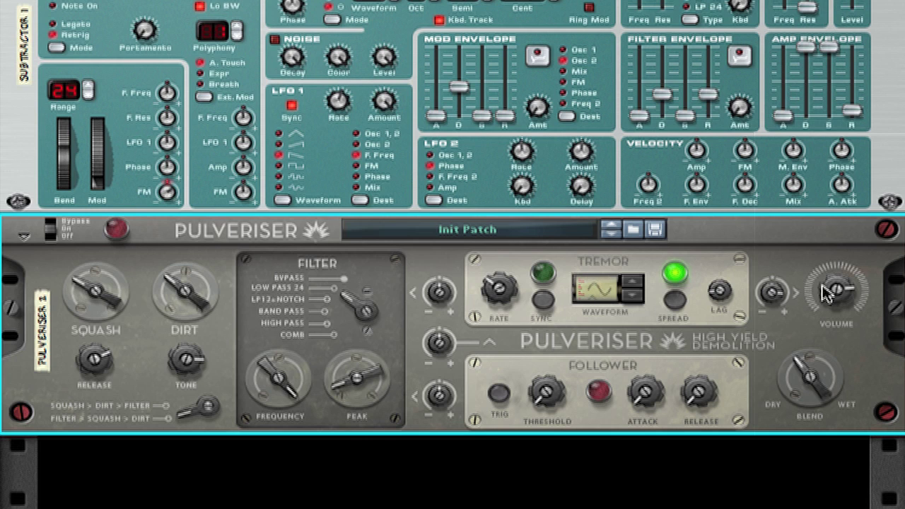
left_click_drag(834, 296, 834, 317)
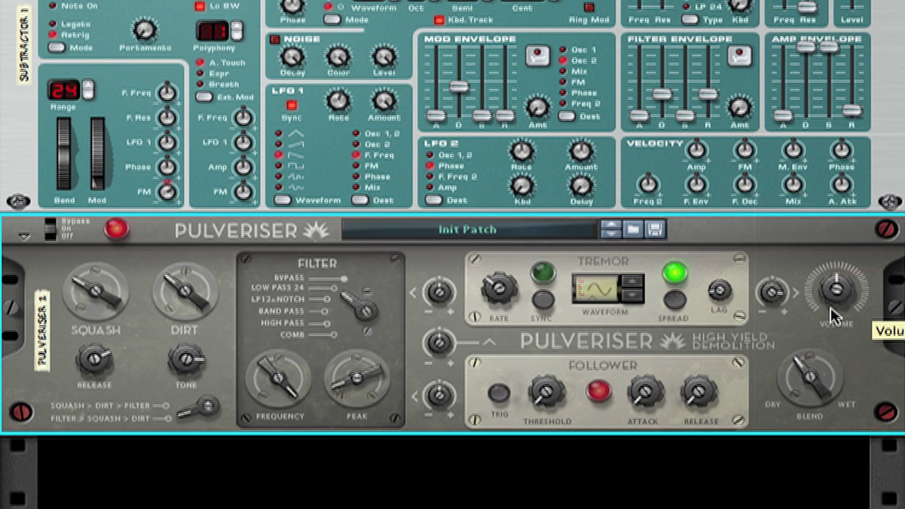
left_click(50, 230)
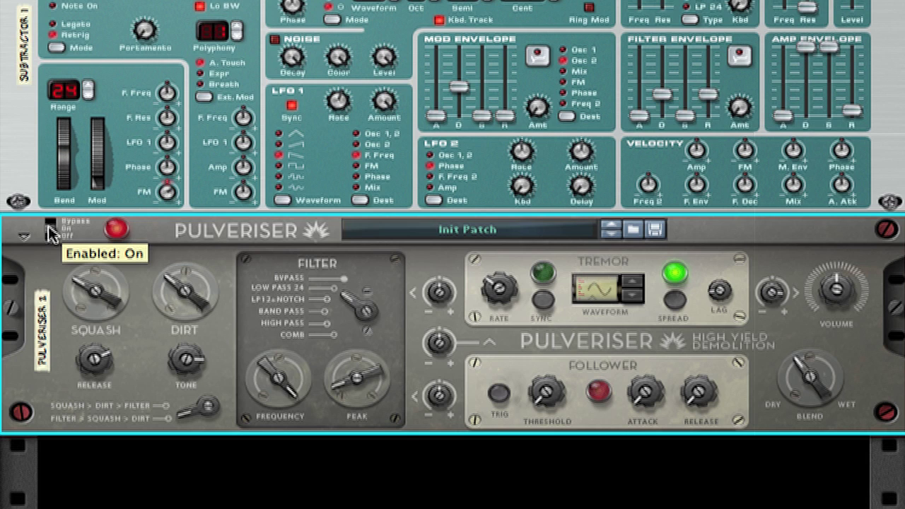
left_click(53, 228)
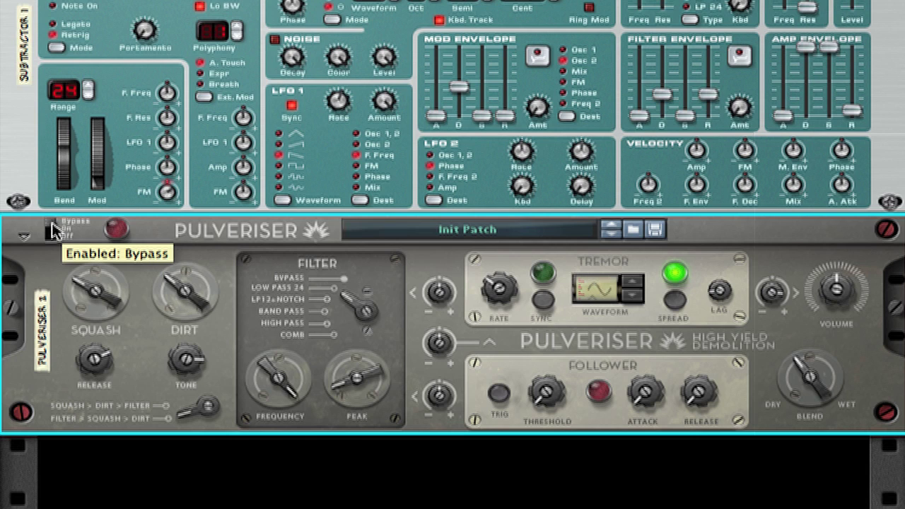
left_click(53, 232)
left_click(53, 234)
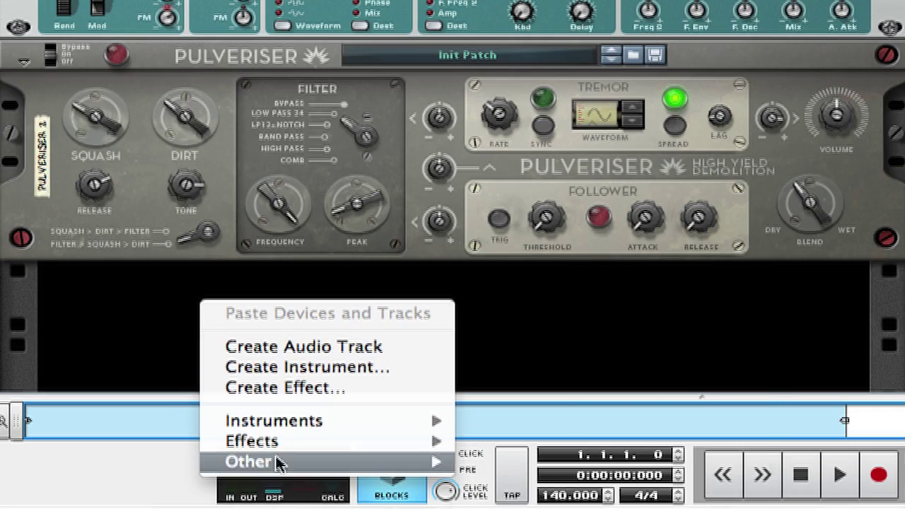
Add a Thor Polysonic Synthesizer and load the 'Half Life' patch from Thor Patches > Pads.
mouse_move(283, 423)
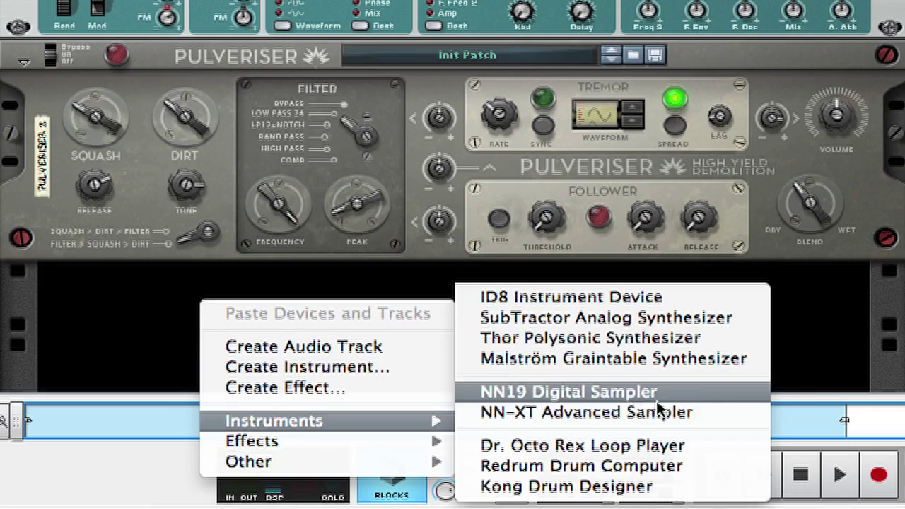
left_click(653, 341)
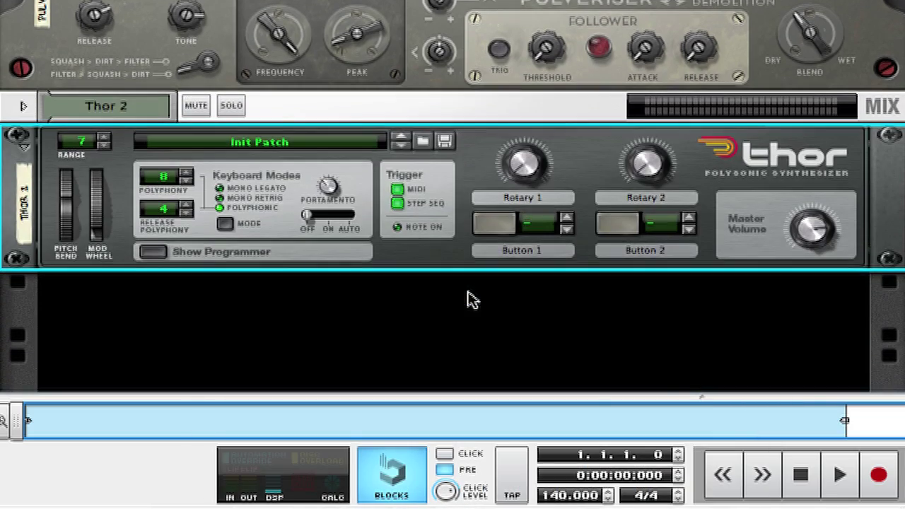
left_click(423, 150)
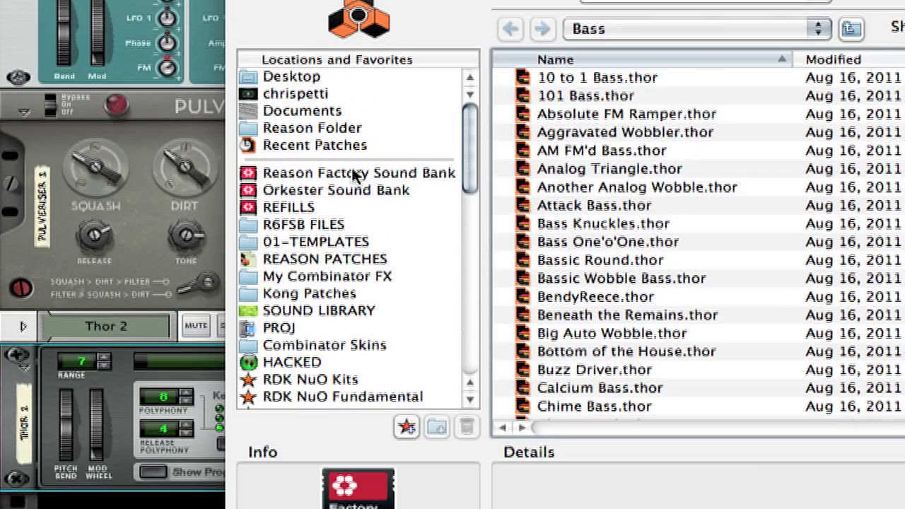
left_click(357, 120)
scroll(555, 256, "down", 3)
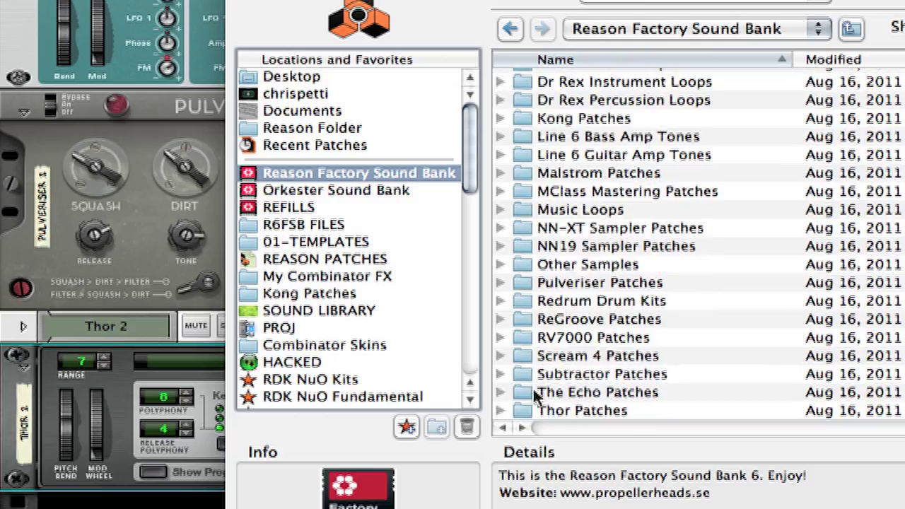
double_click(542, 409)
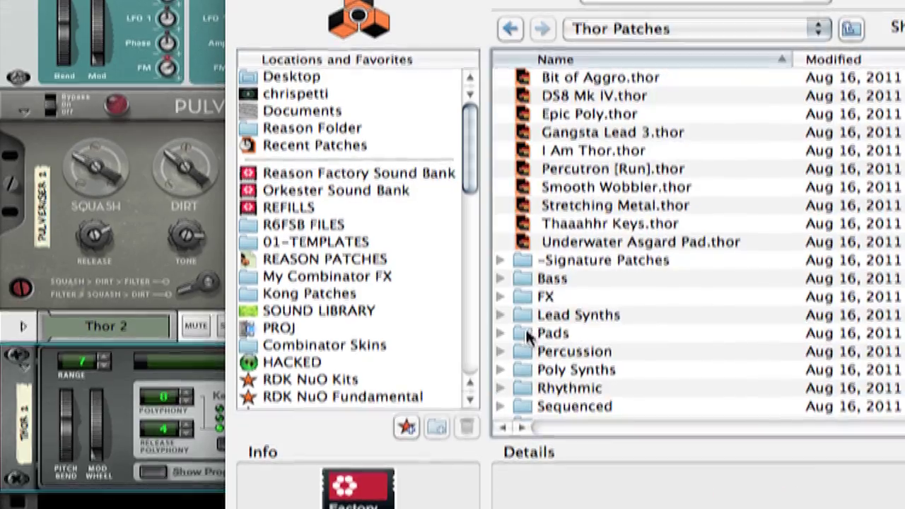
double_click(537, 332)
scroll(691, 314, "down", 15)
scroll(692, 314, "up", 3)
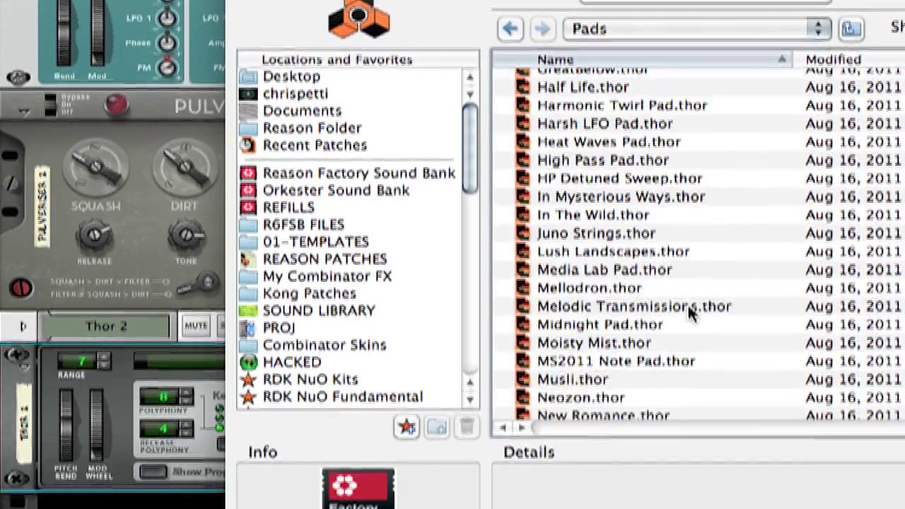
double_click(585, 87)
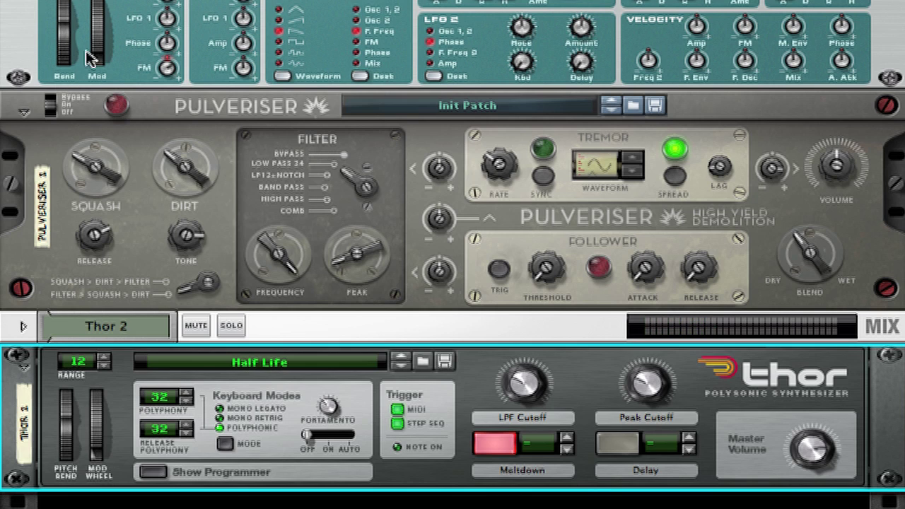
Insert a Pulveriser Demolition below Thor 2, enable Tremor Spread and raise Tremor-to-Volume.
right_click(50, 470)
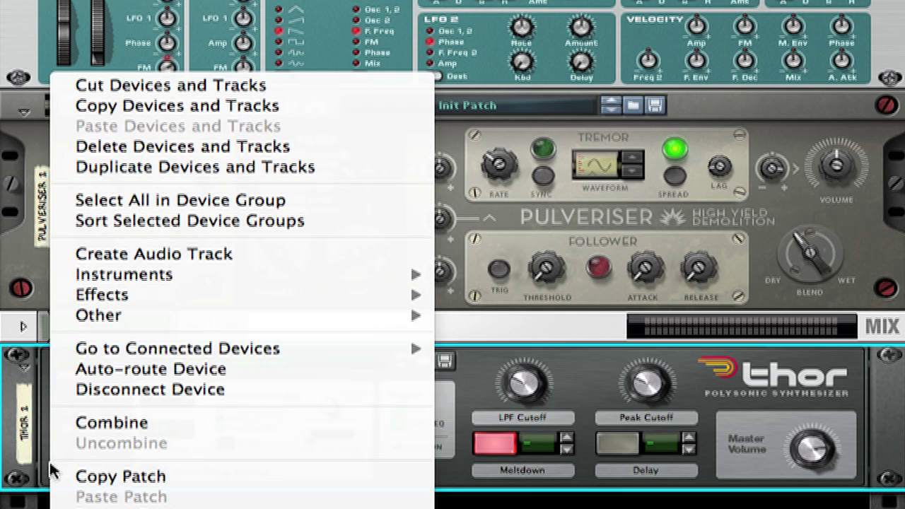
mouse_move(203, 341)
mouse_move(202, 297)
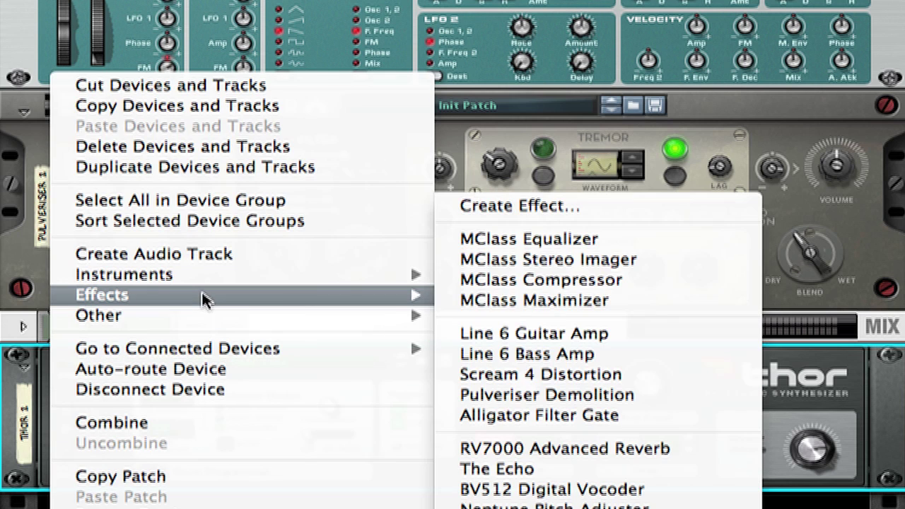
left_click(461, 394)
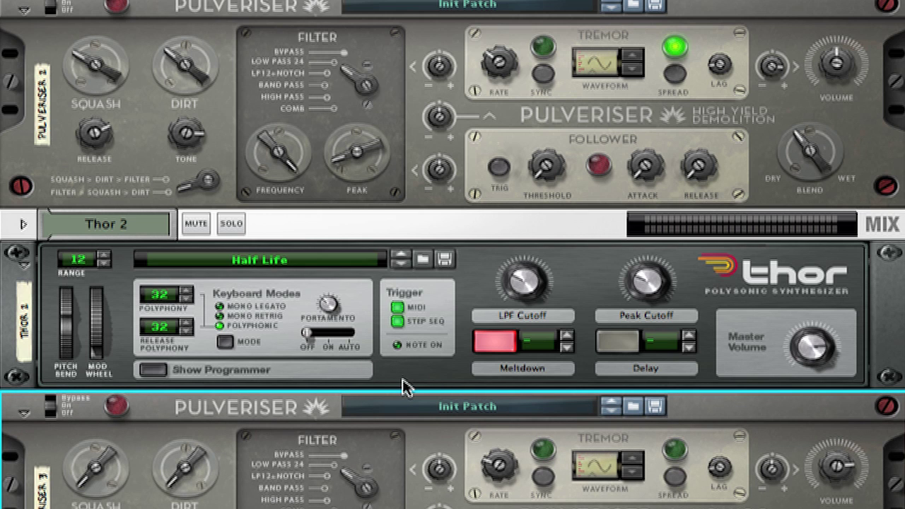
scroll(548, 481, "down", 4)
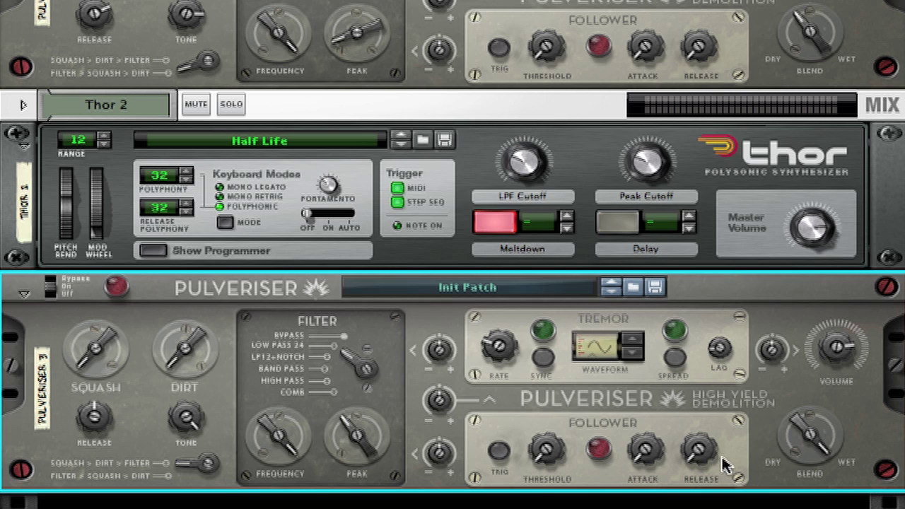
left_click(675, 360)
left_click_drag(776, 358, 776, 331)
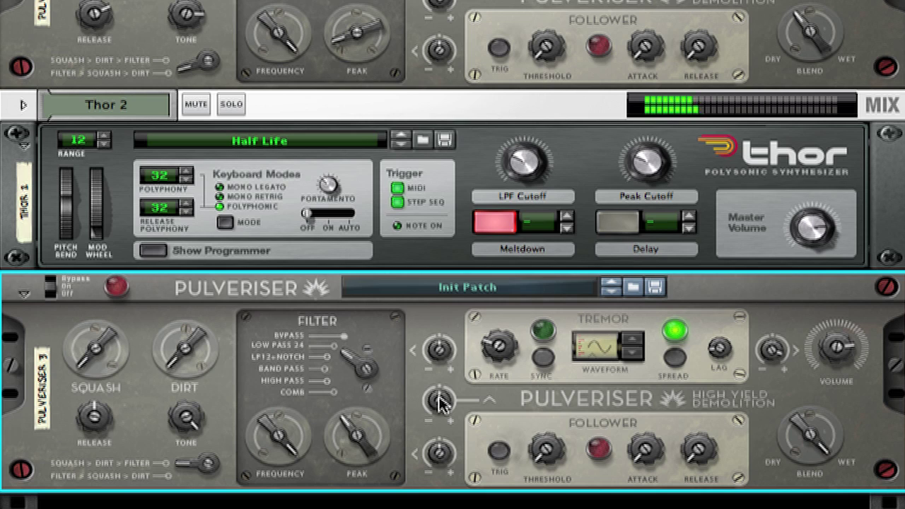
On Pulveriser 3, set Follower-to-Rate about 39, Threshold about 34, Attack 38 and Release 56.
left_click_drag(440, 404, 439, 381)
left_click_drag(546, 453, 546, 444)
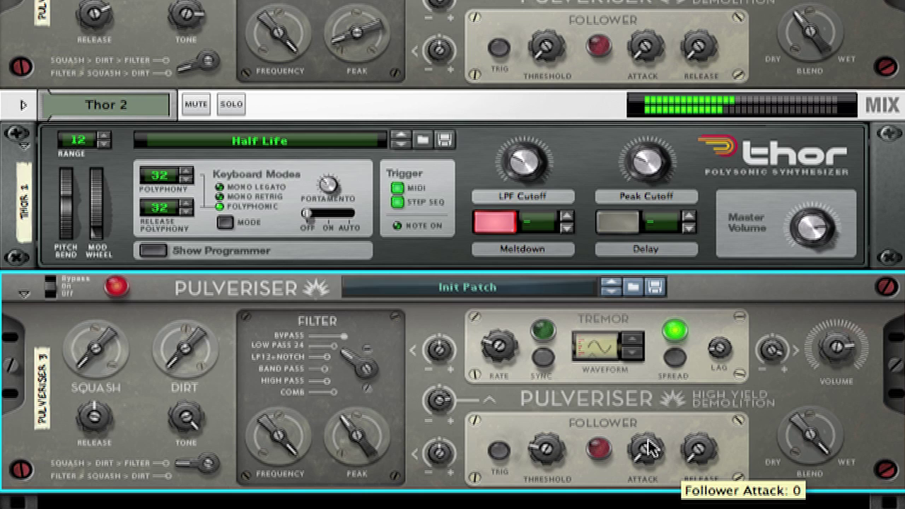
left_click_drag(645, 447, 650, 426)
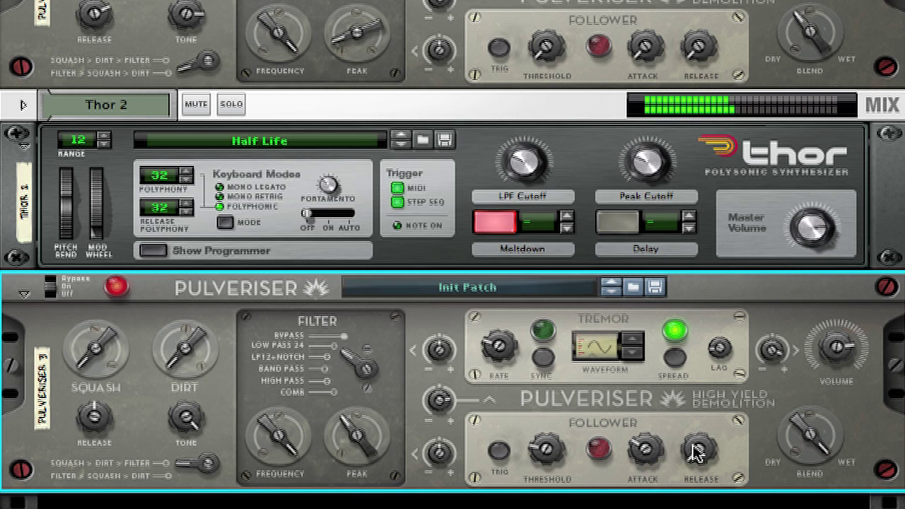
left_click_drag(695, 463, 698, 428)
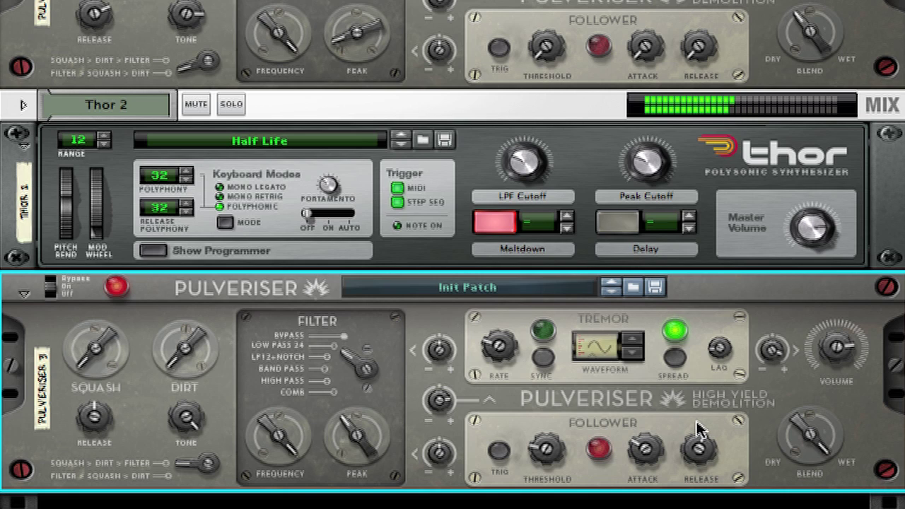
mouse_move(543, 456)
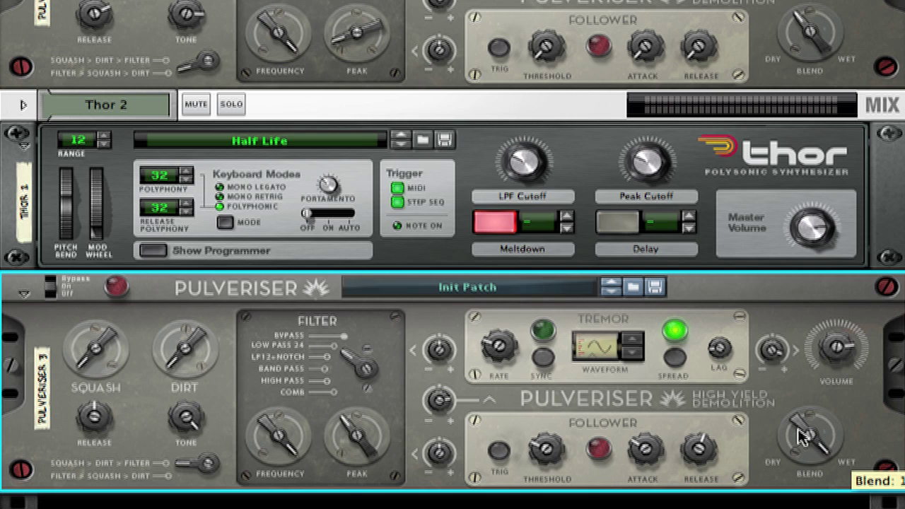
Set Pulveriser 3's Blend to about halfway and switch the device On.
left_click_drag(802, 436, 803, 464)
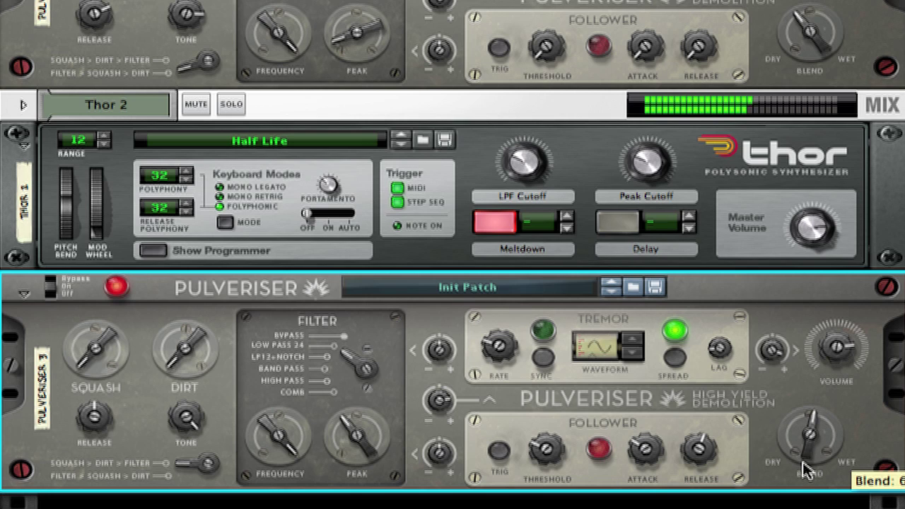
left_click(53, 290)
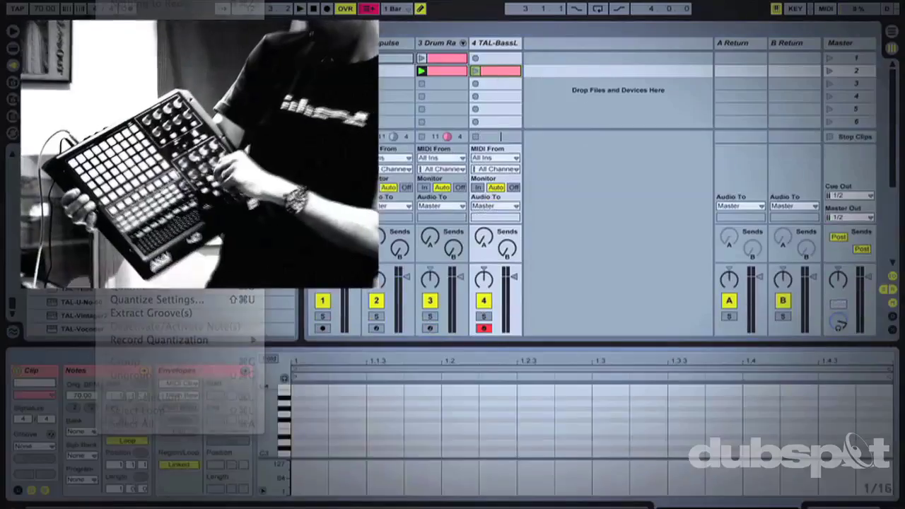
Fold the clip's piano roll to show only the D#2 and C2 note rows.
left_click(269, 359)
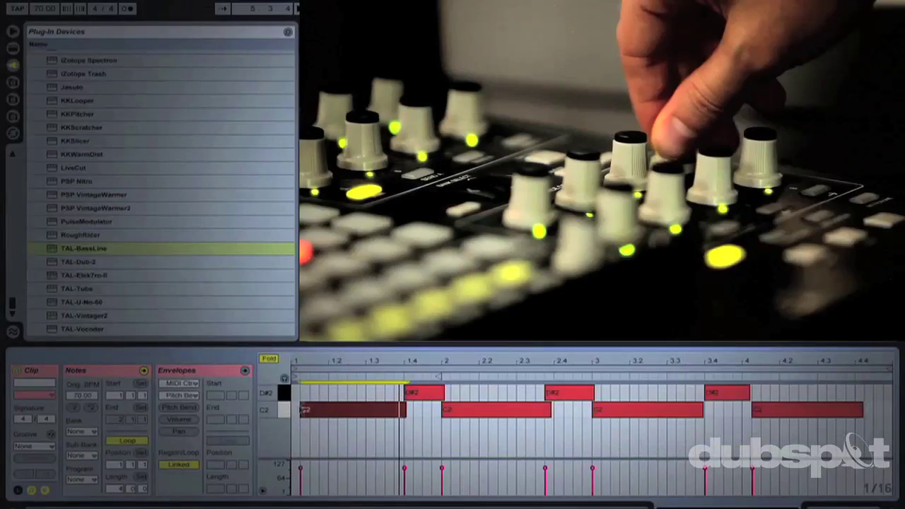